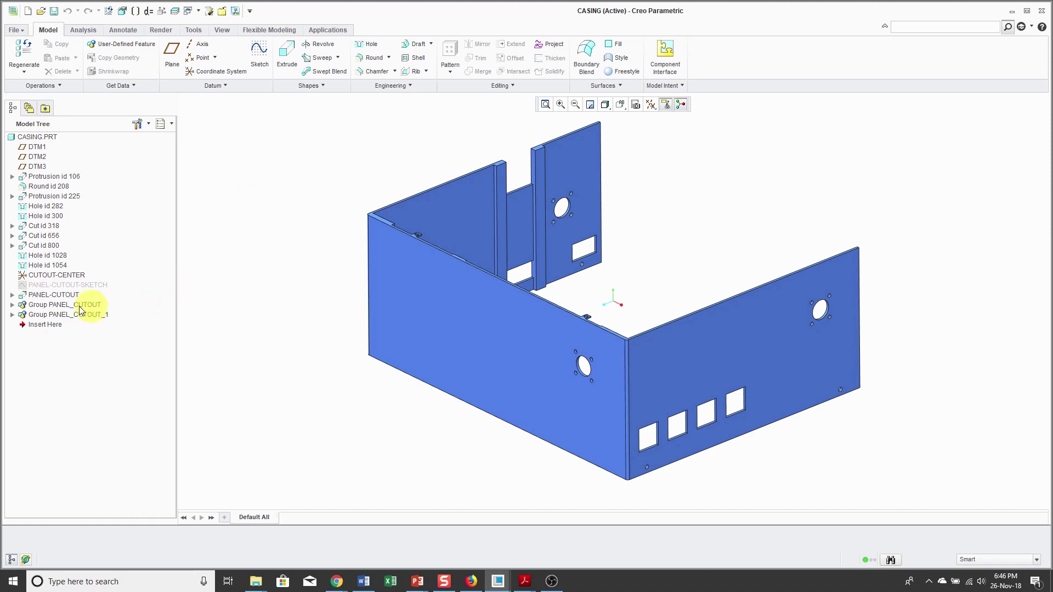
- Highlight the holes from PANEL-CUTOUT, PANEL_CUTOUT and PANEL_CUTOUT_1, then switch to LRU-CABLING.ASM
left_click(55, 295)
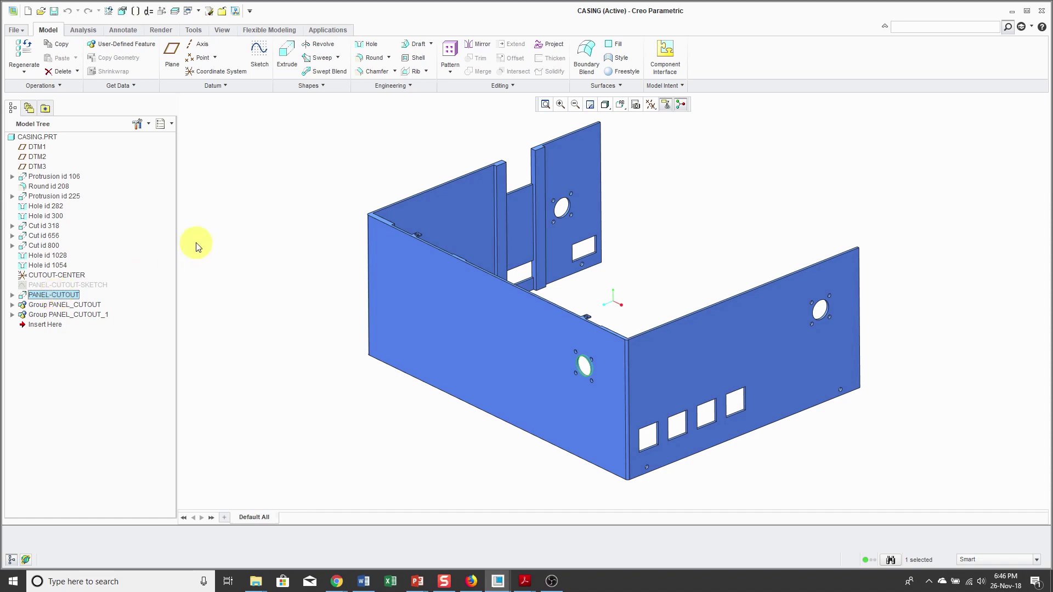
left_click(86, 307)
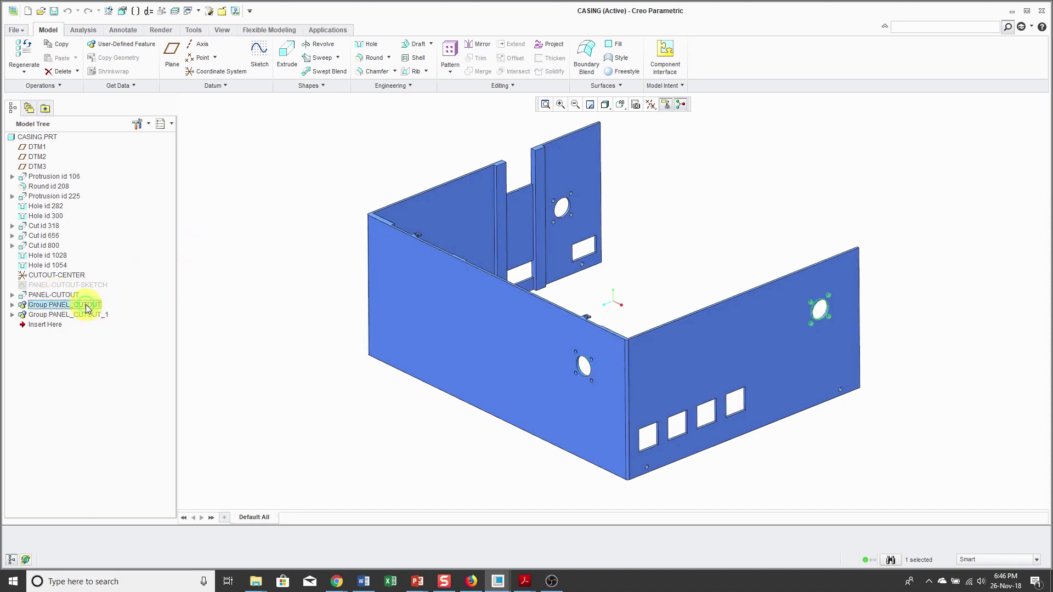
left_click(88, 315)
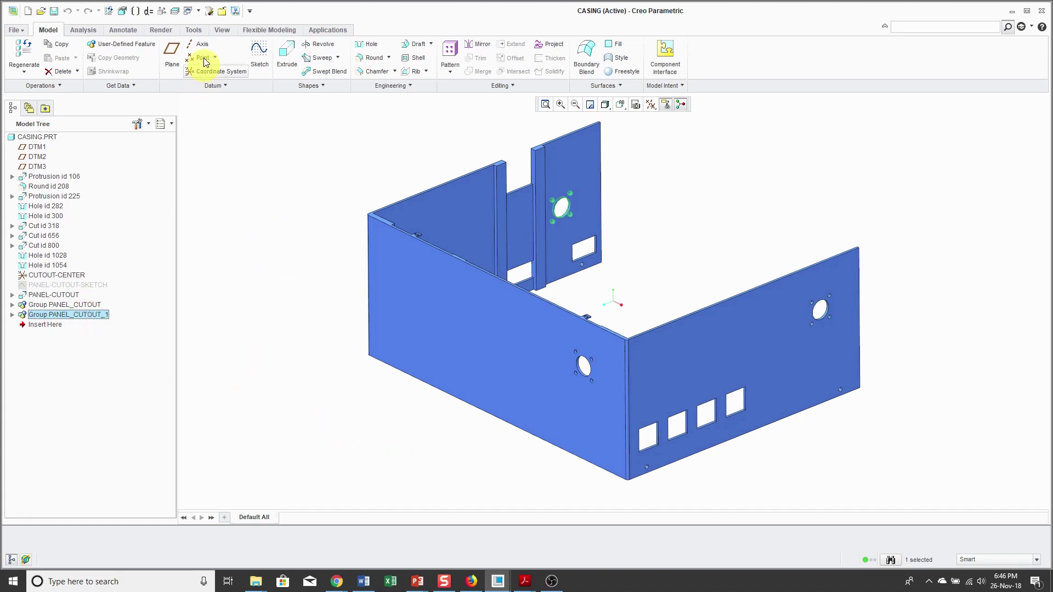
left_click(199, 11)
left_click(206, 29)
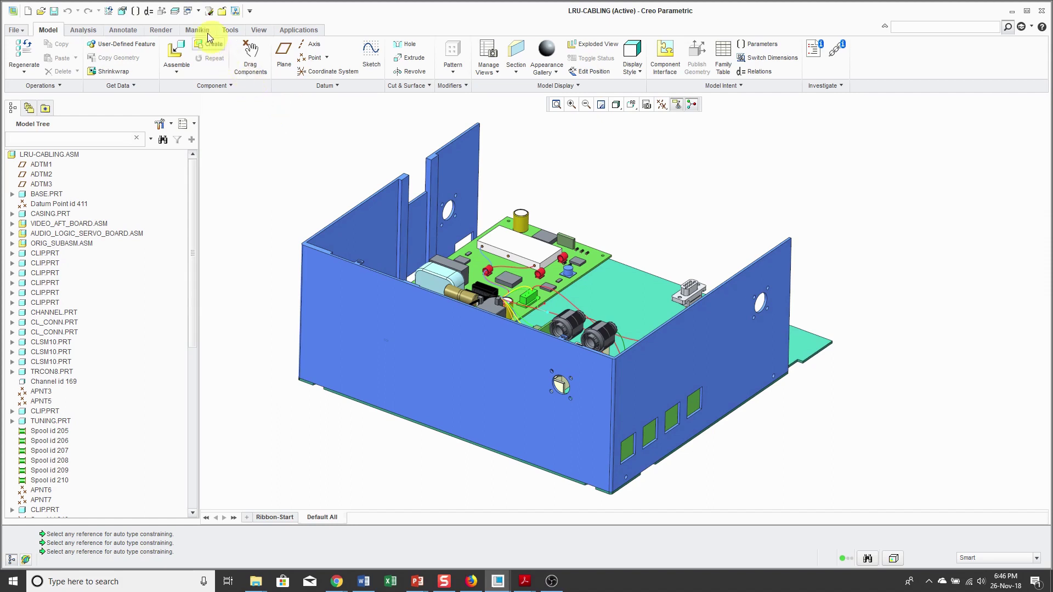
- Switch the active window to the D38999_20_A.PRT connector part
left_click(192, 10)
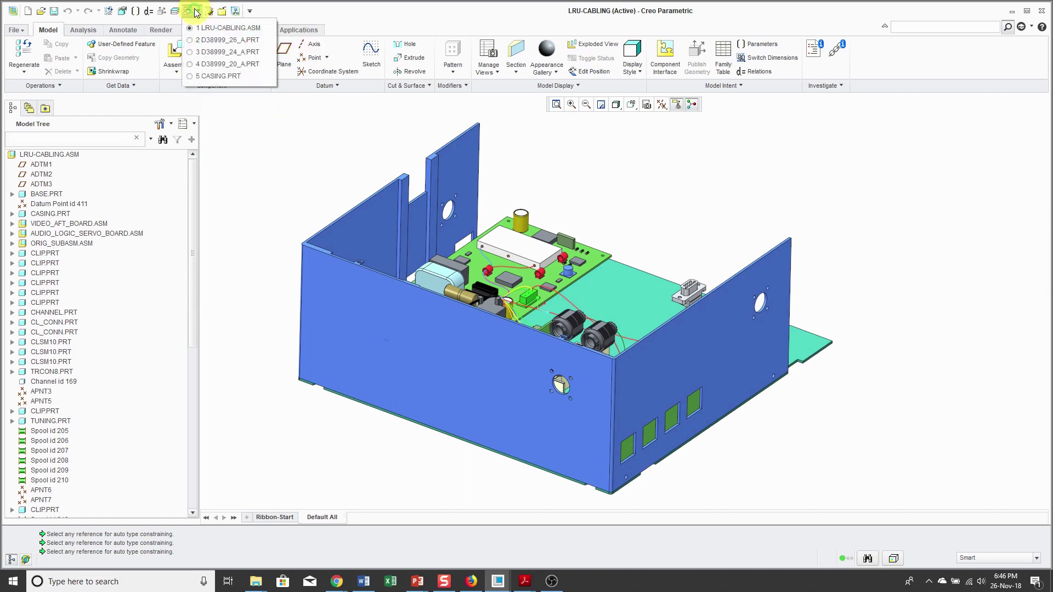
left_click(208, 66)
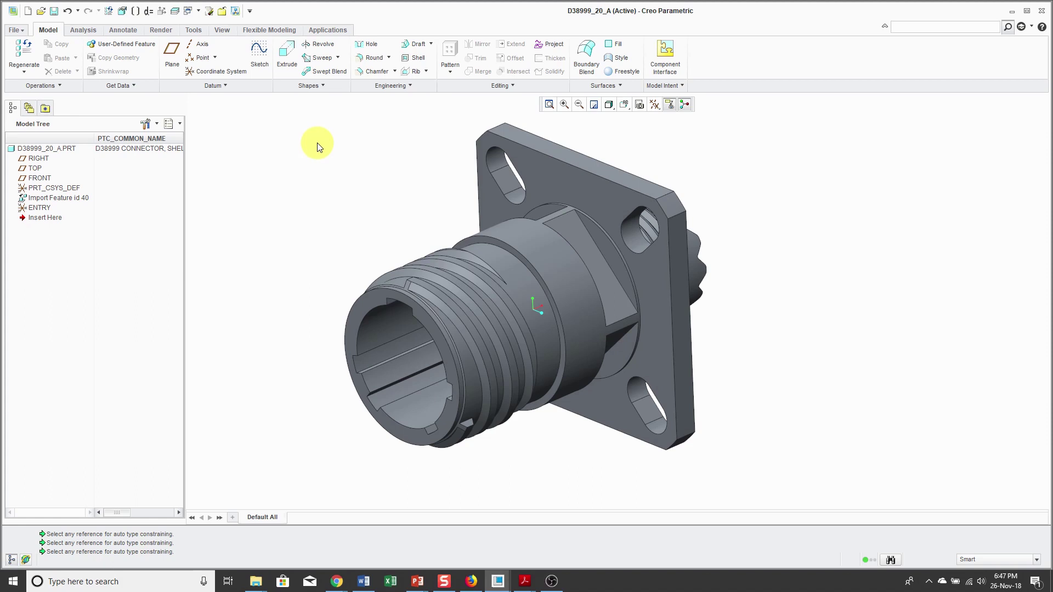
middle_click_drag(336, 226, 376, 206)
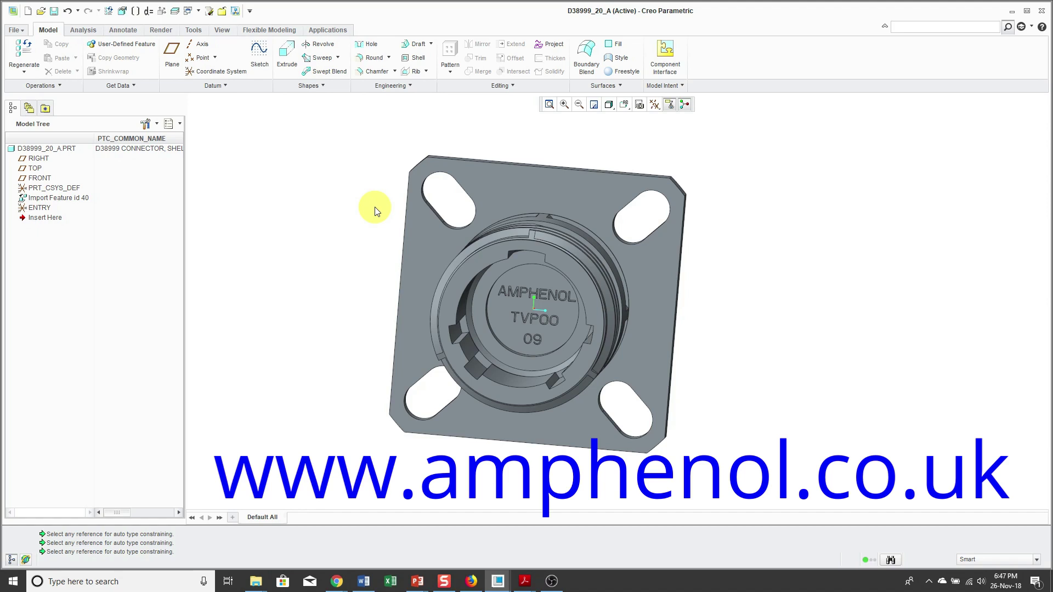
middle_click_drag(337, 225, 328, 242)
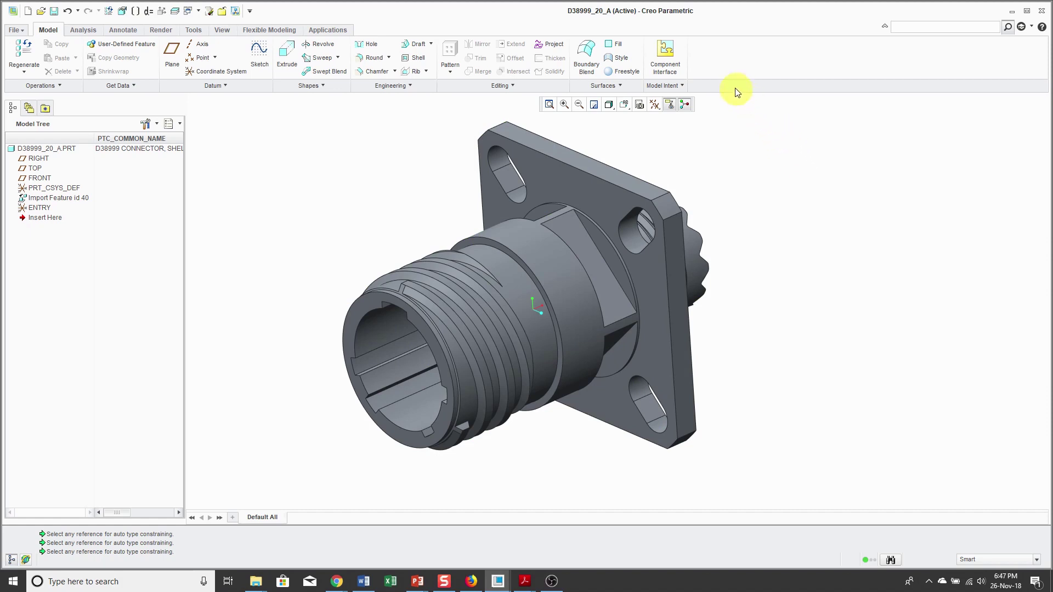
- Start a new component interface and name it REAE-MOUNT
left_click(668, 64)
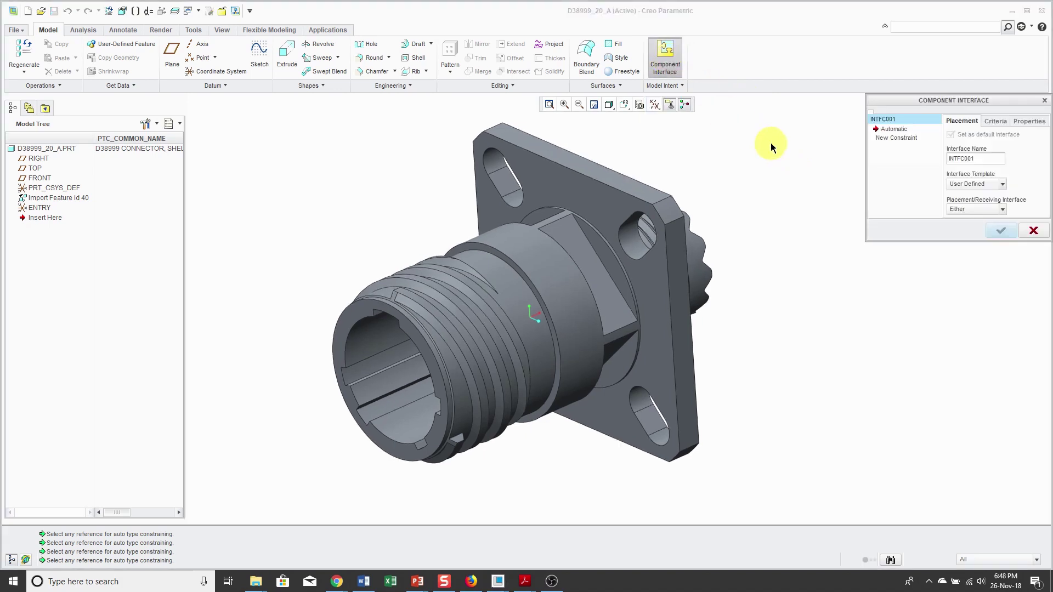
double_click(962, 158)
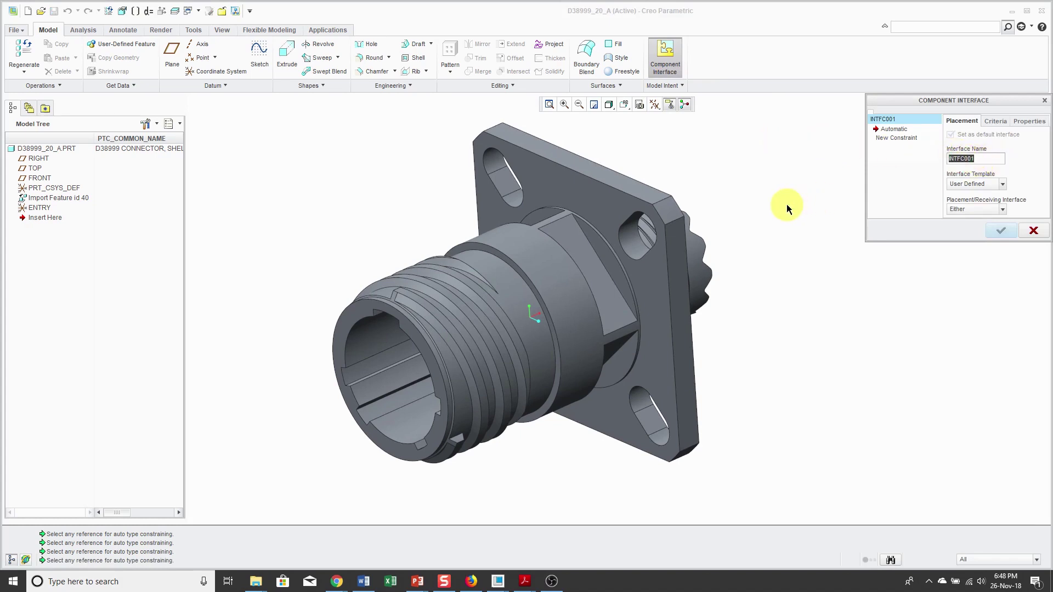
type("reae-mount")
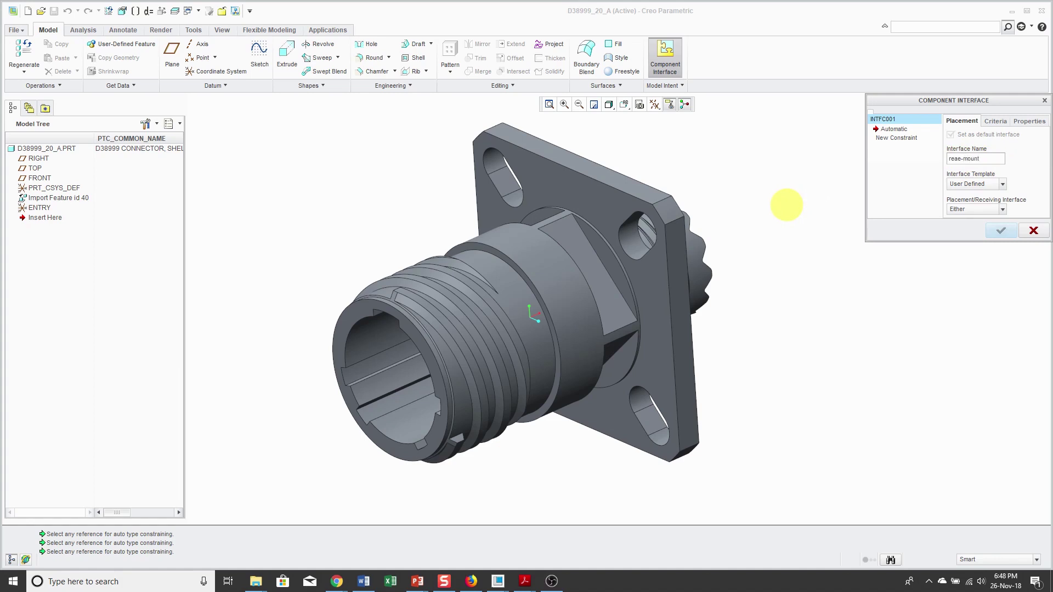
key("Return")
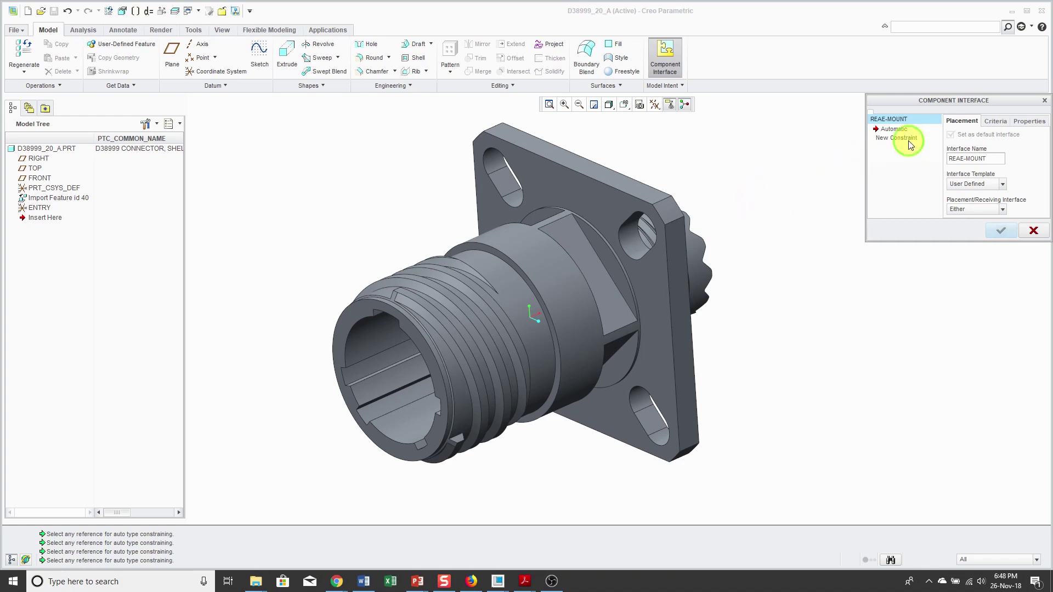
- Add Coincident constraints on the barrel surface and the flange face, keeping the Mate type
left_click(887, 141)
left_click(554, 273)
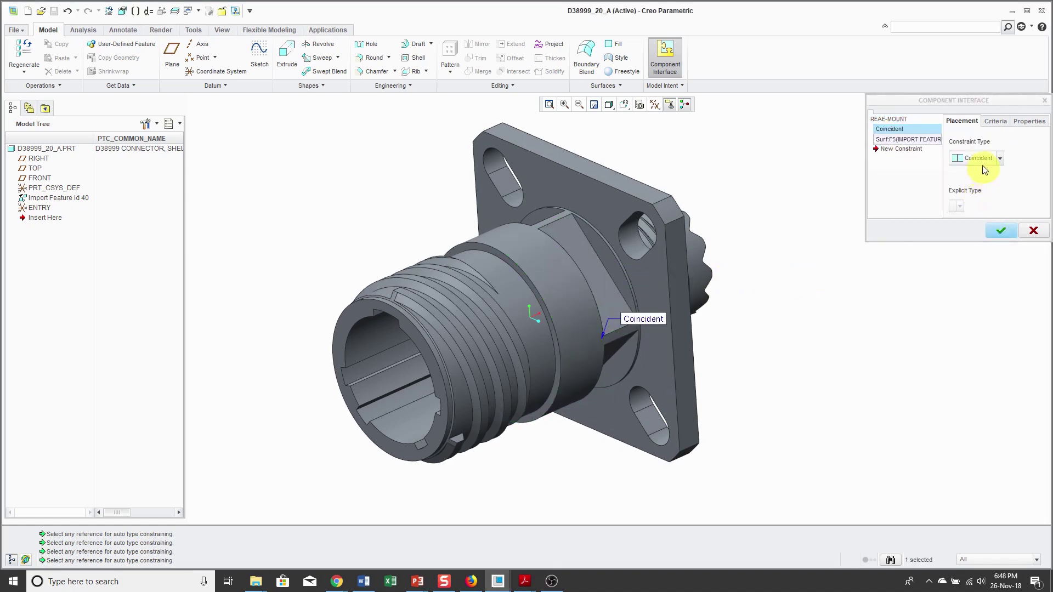
left_click(901, 150)
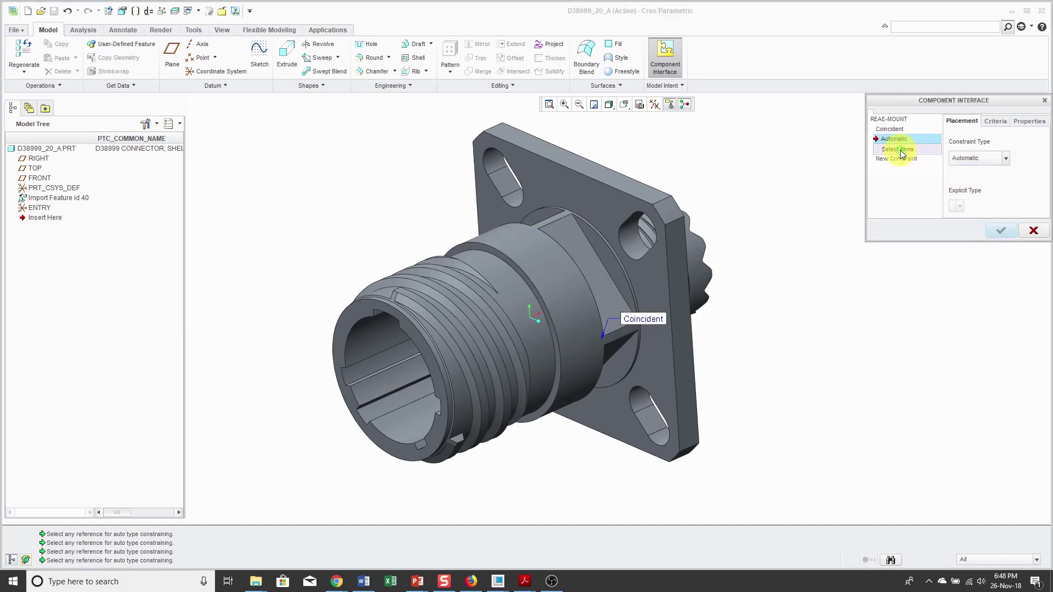
left_click(549, 188)
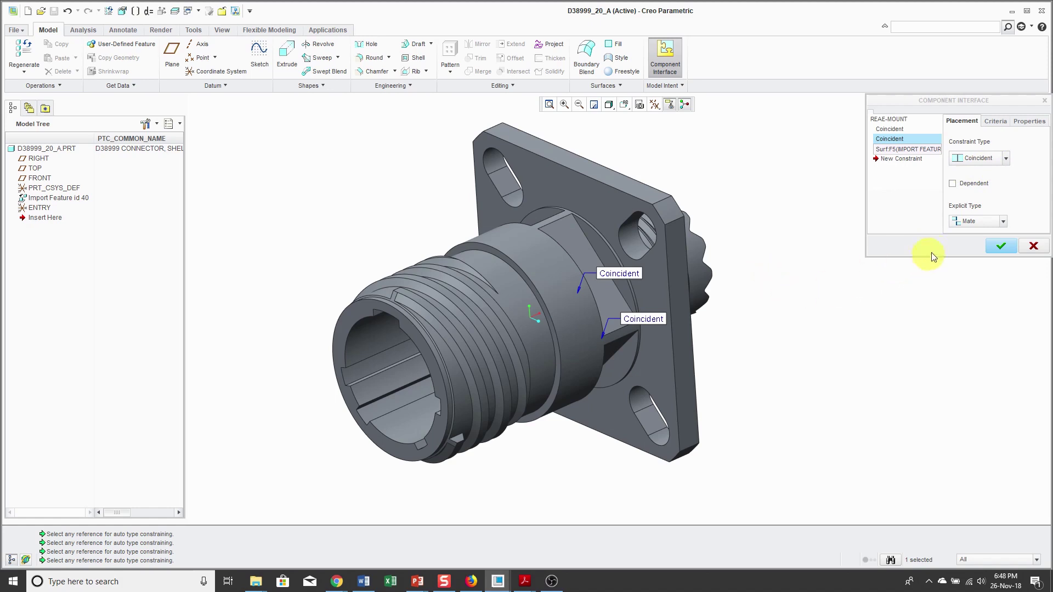
left_click(1003, 223)
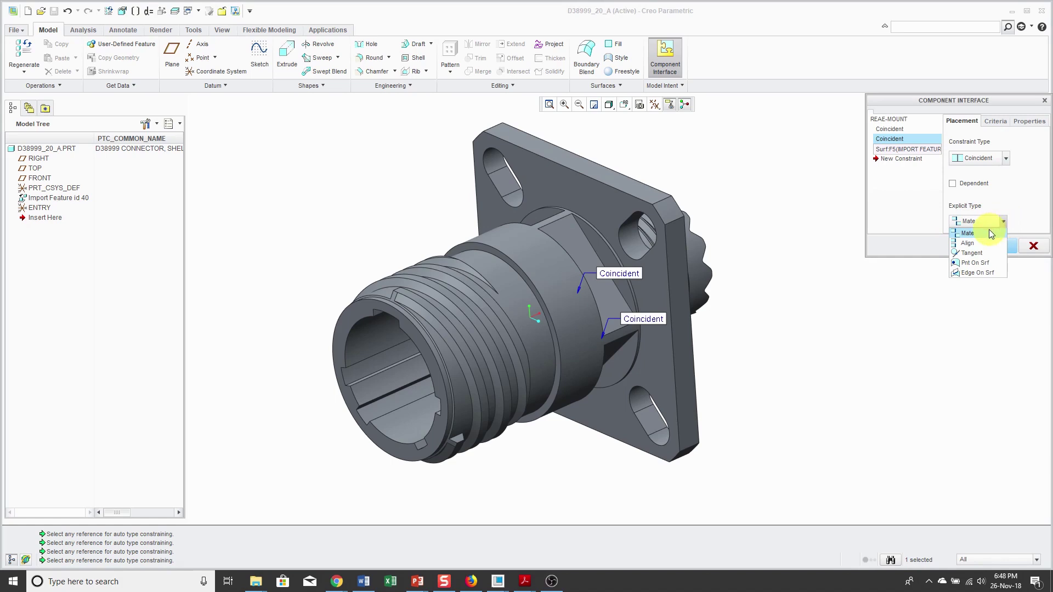
left_click(1020, 207)
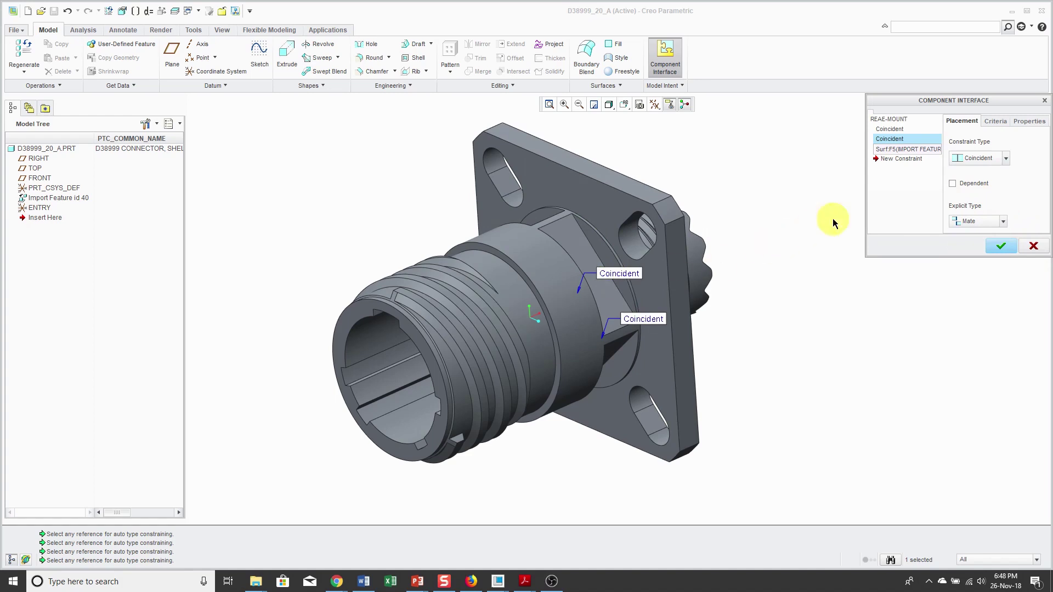
- Add a Parallel constraint on the flange top face and finish the interface
left_click(897, 160)
left_click(978, 159)
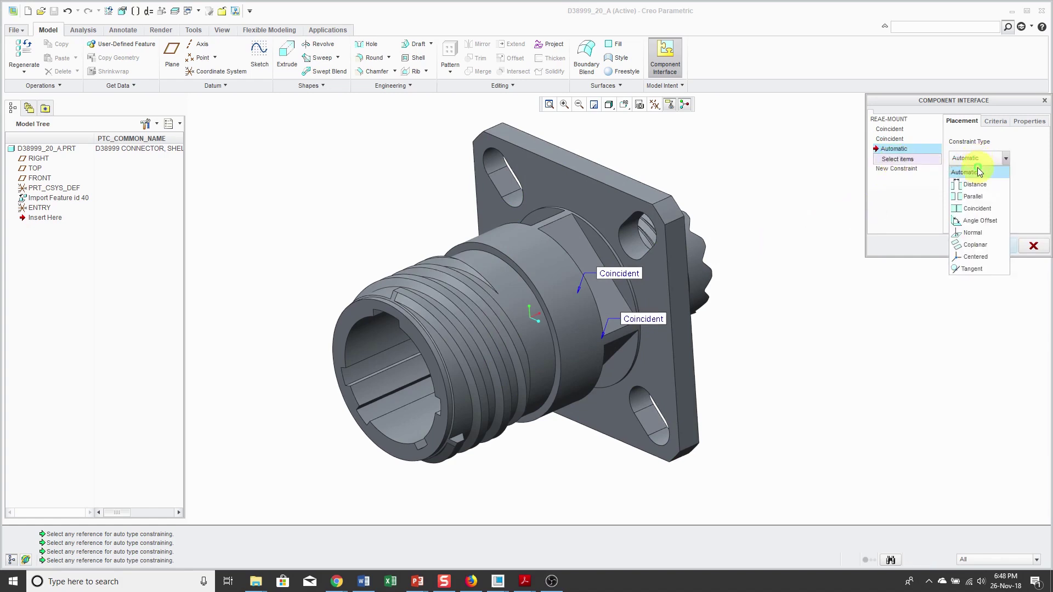
left_click(972, 196)
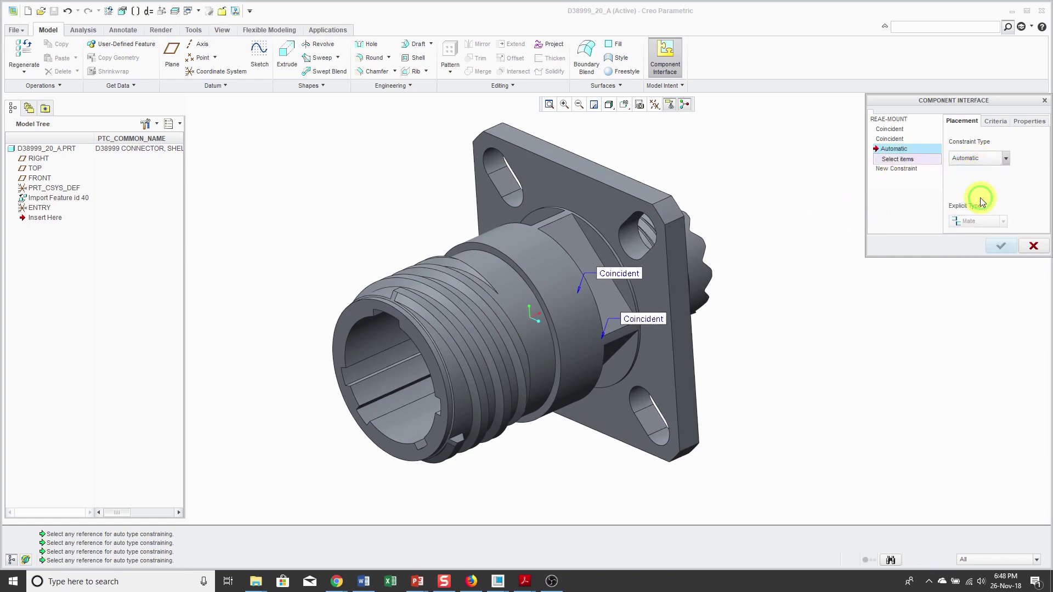
left_click(624, 179)
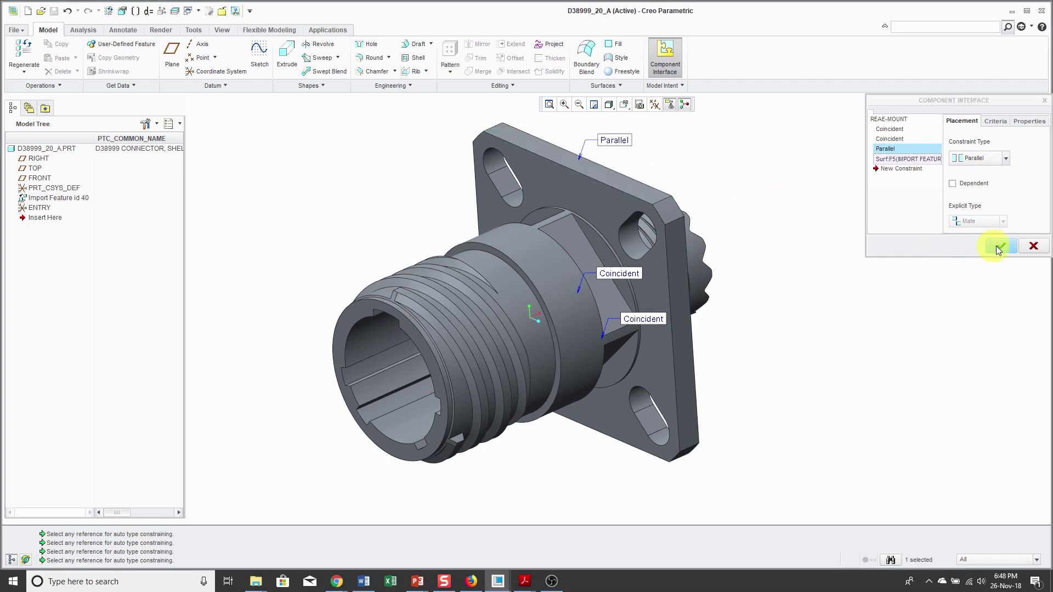
left_click(1001, 246)
left_click(12, 227)
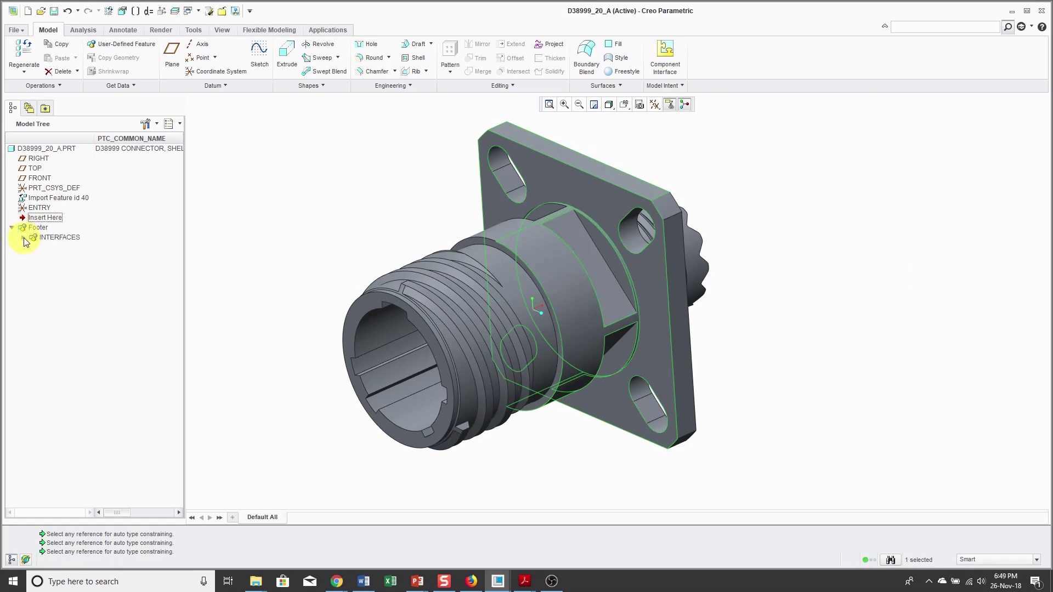
- Edit the REAE-MOUNT interface definition and correct its name to REAR-MOUNT
left_click(23, 237)
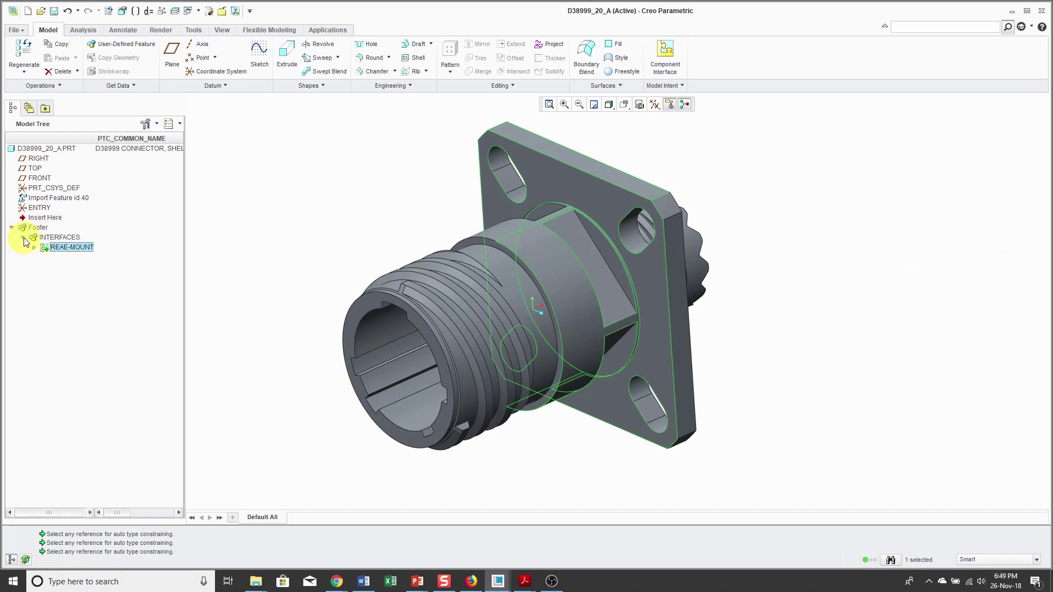
right_click(81, 250)
left_click(115, 320)
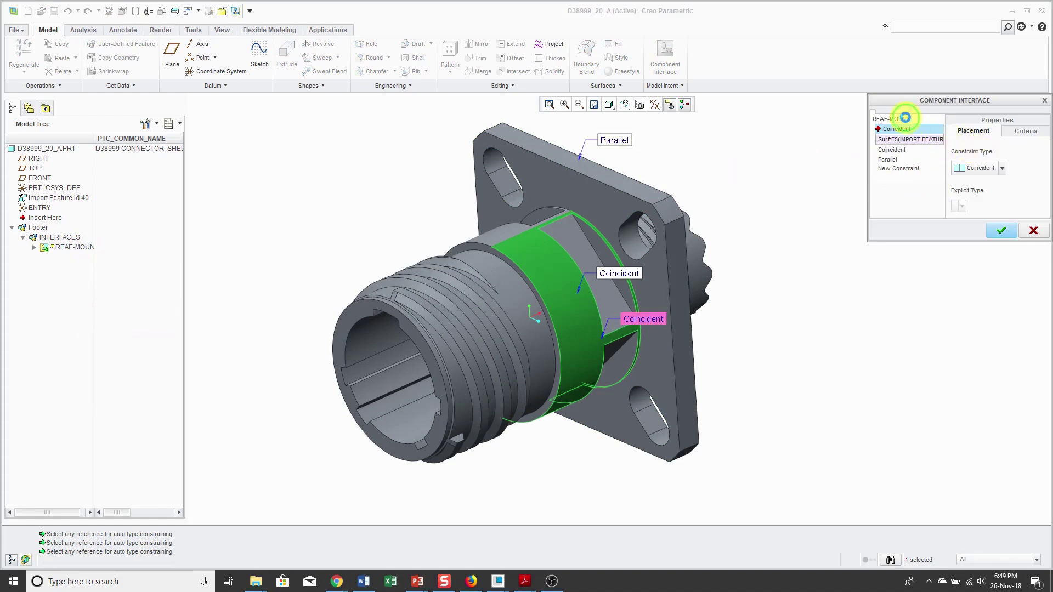
left_click(907, 118)
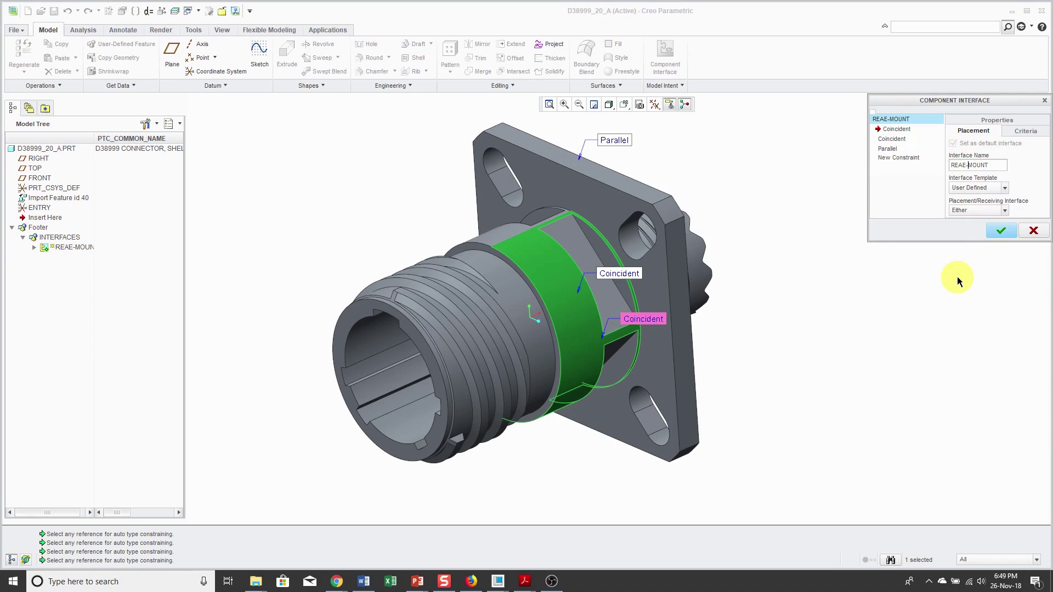
key("BackSpace")
type("R")
key("End")
left_click(1000, 230)
left_click(12, 227)
left_click(22, 237)
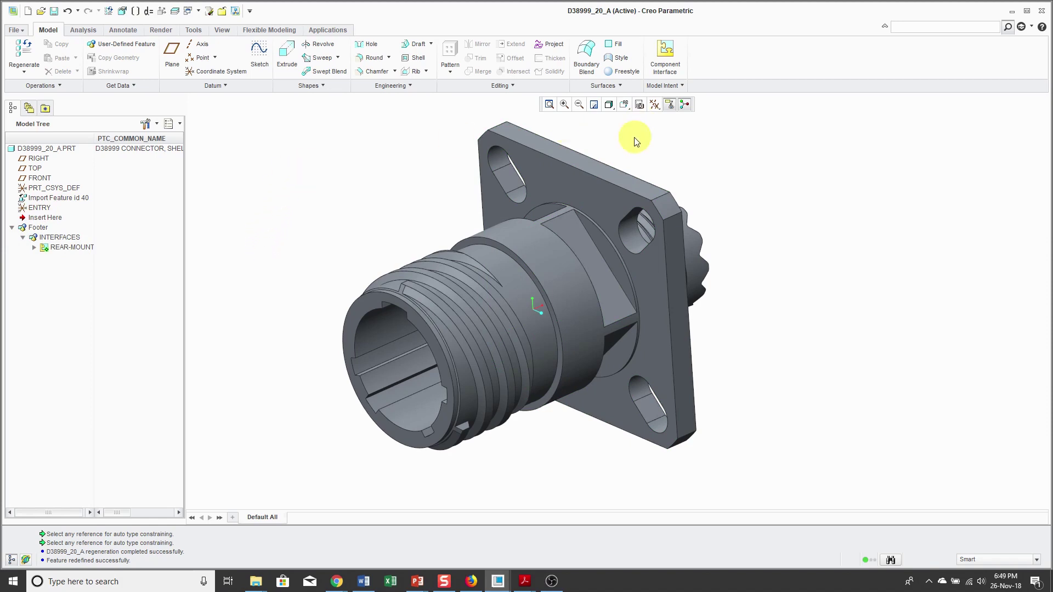
- Start a second component interface and name it FRONT-MOUNT
left_click(669, 60)
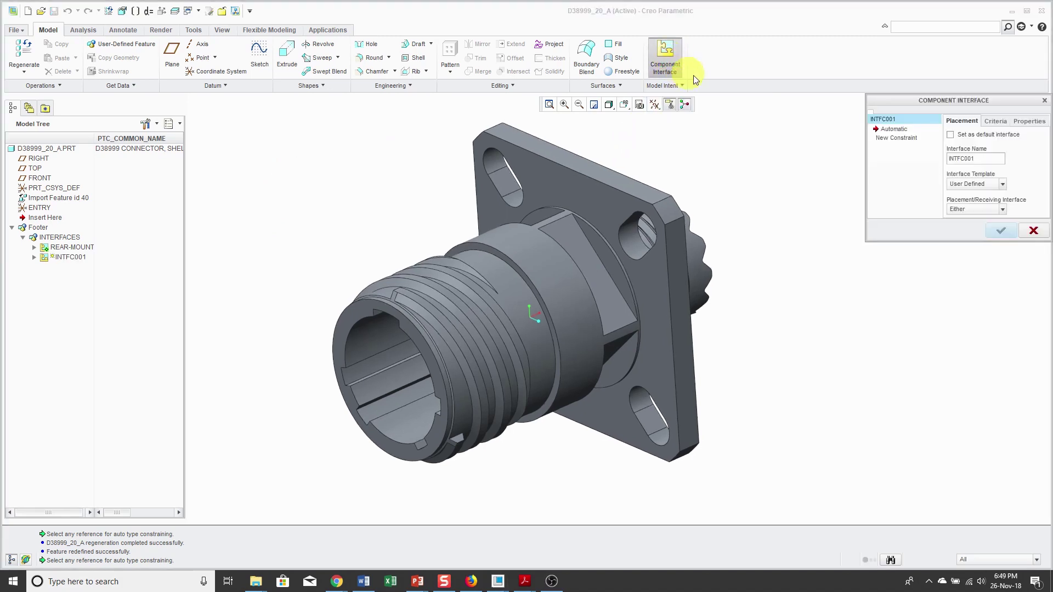
double_click(971, 159)
type("front-")
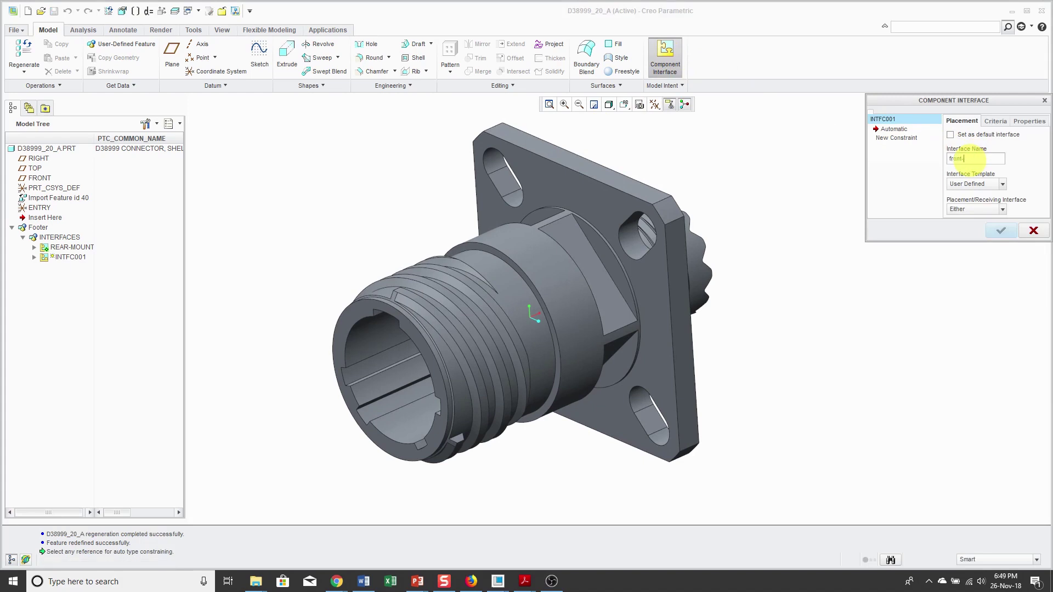
type("mount")
key("Return")
- Add Coincident constraints on the connector's cylindrical body and its flange face
left_click(902, 133)
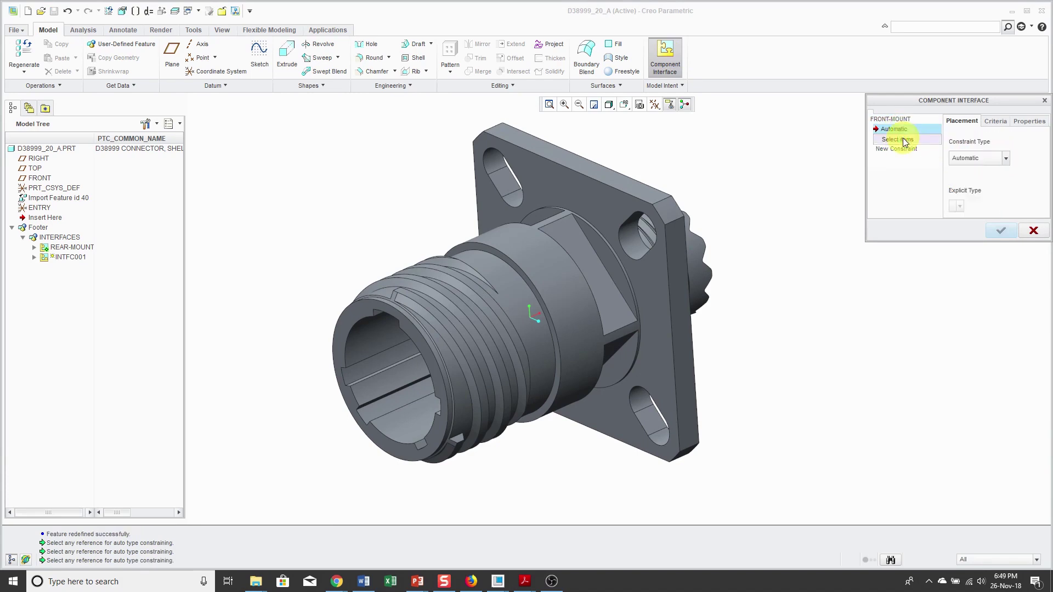
left_click(565, 313)
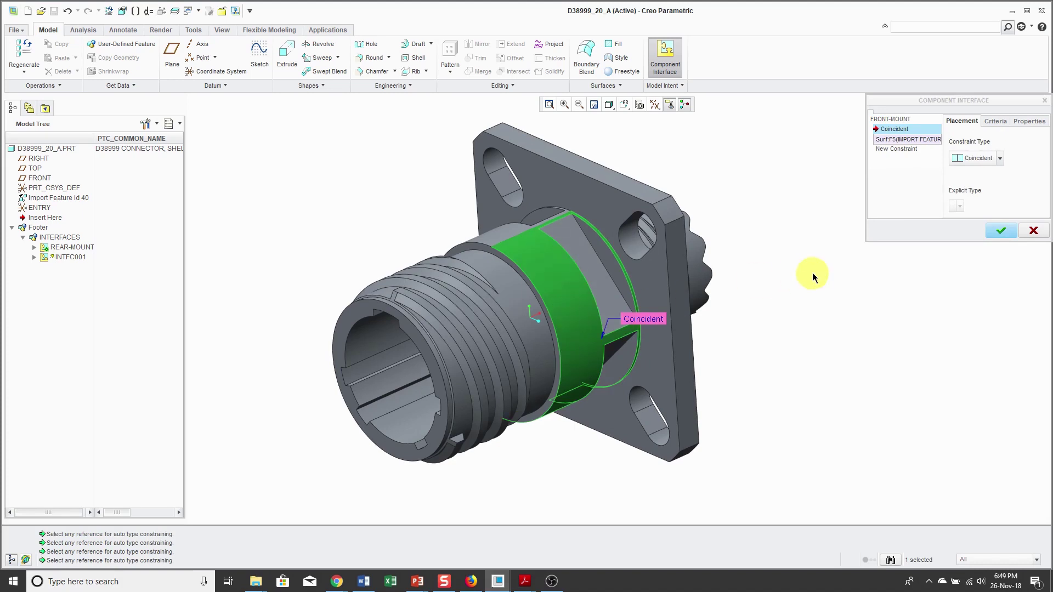
left_click(891, 149)
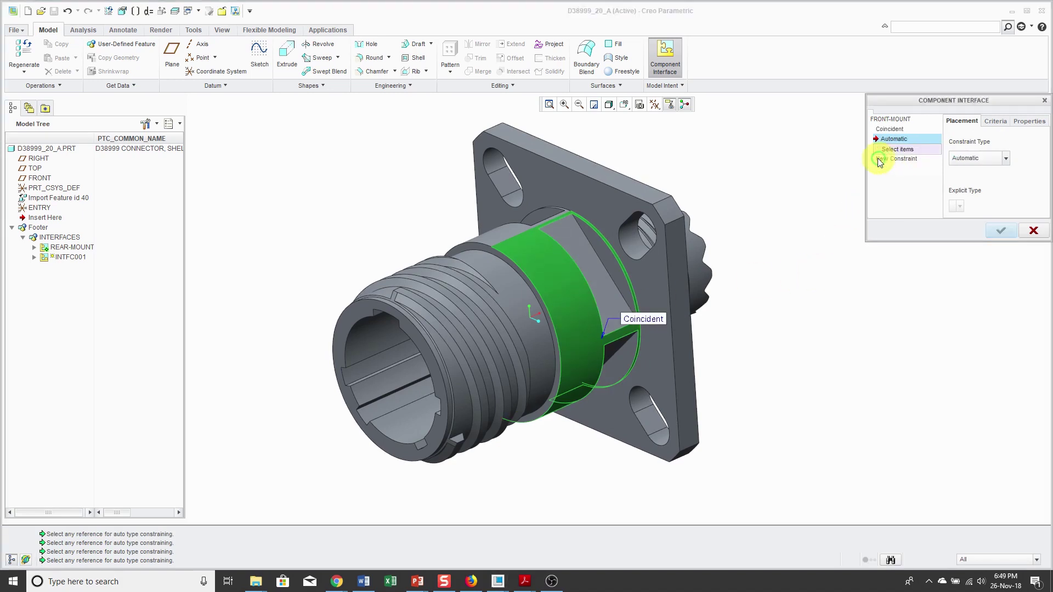
middle_click_drag(682, 165, 614, 148)
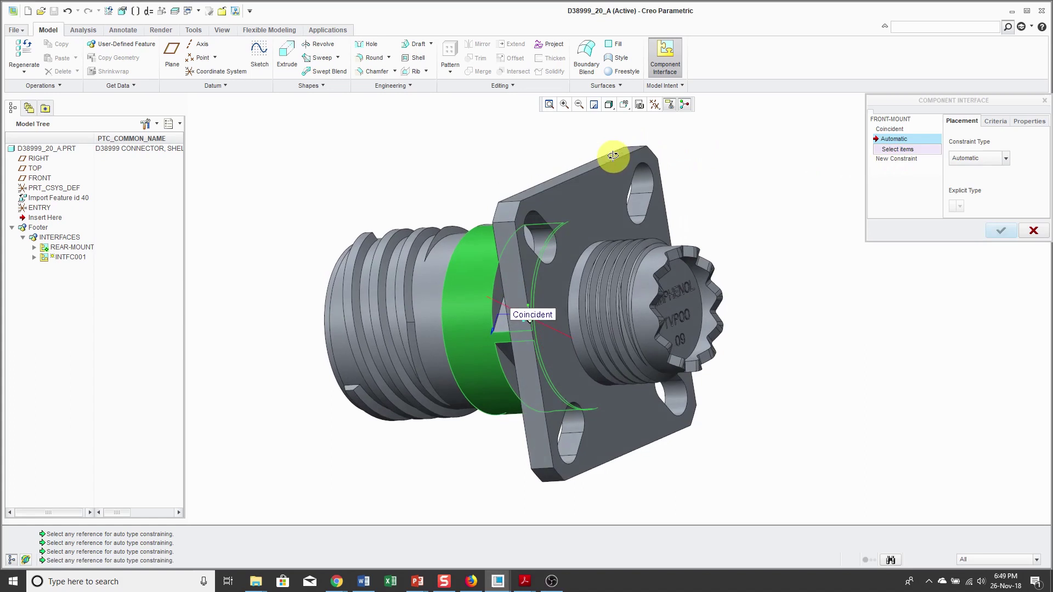
left_click(599, 195)
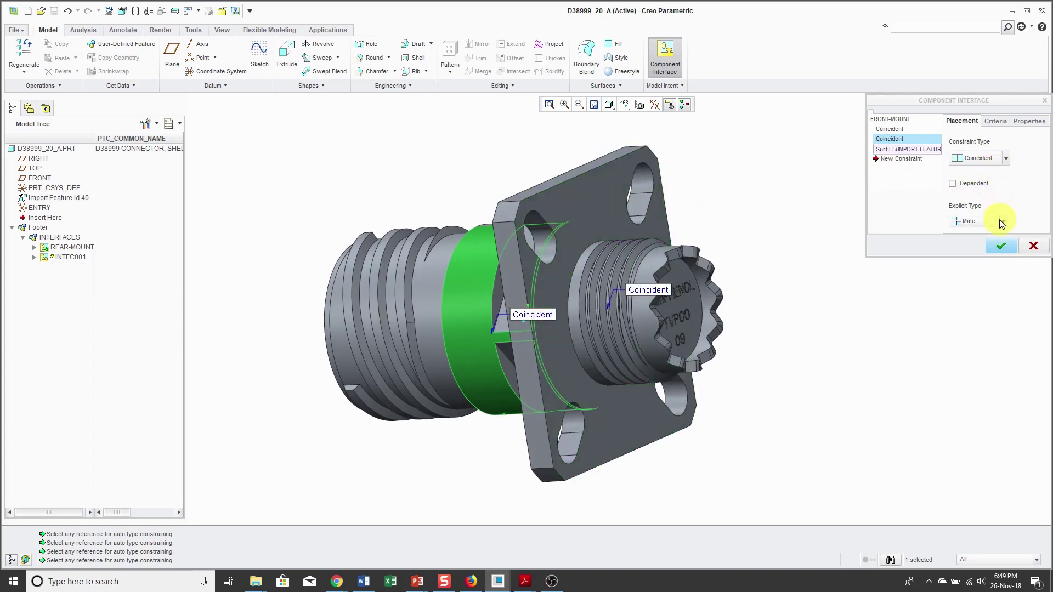
- Add a Parallel constraint on the flange top, finish FRONT-MOUNT, and widen the tree column
left_click(920, 163)
left_click(971, 160)
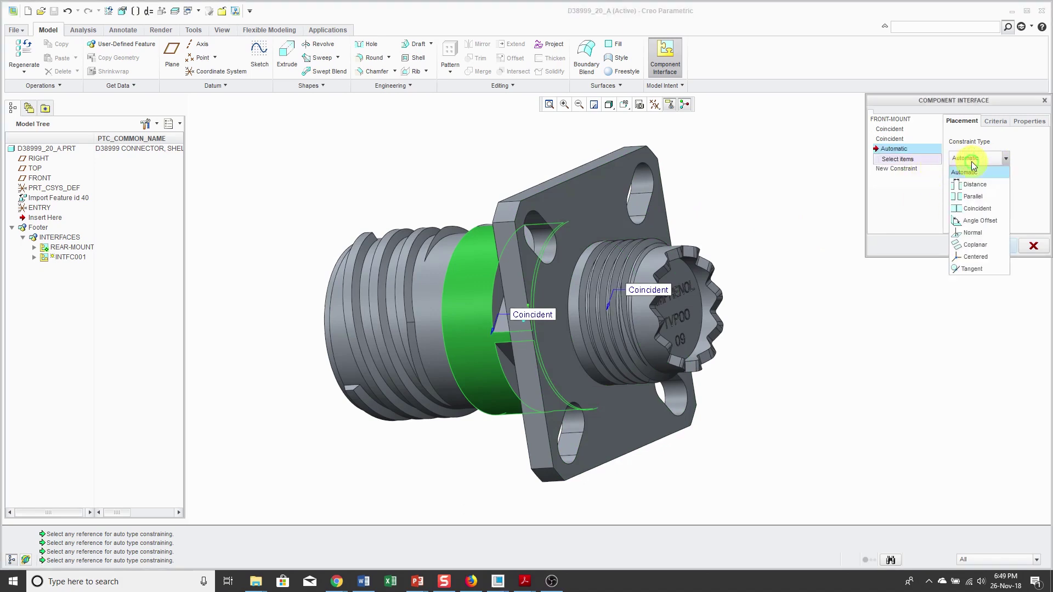
left_click(977, 201)
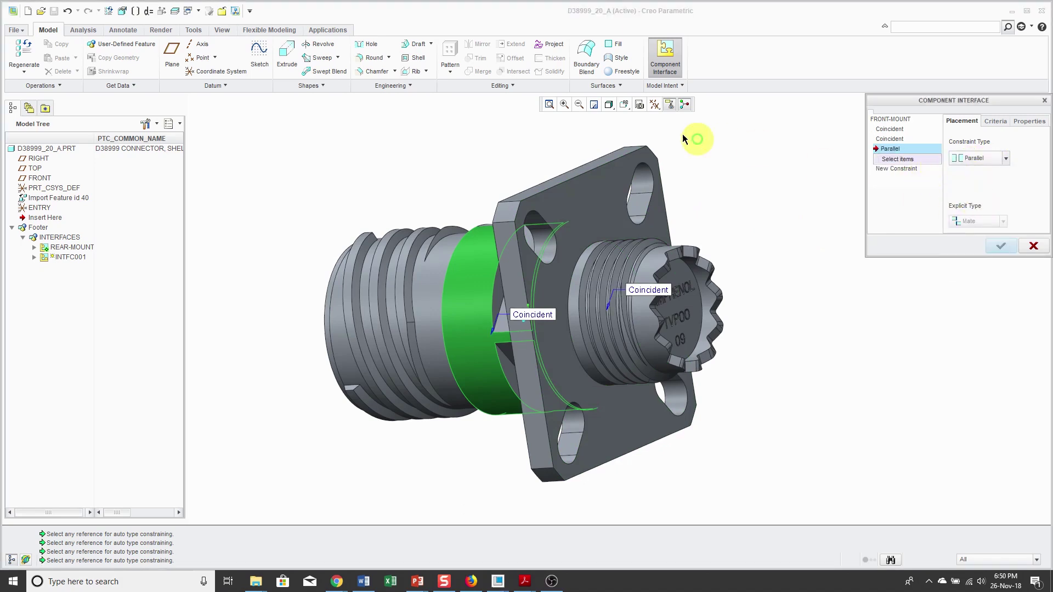
left_click(586, 168)
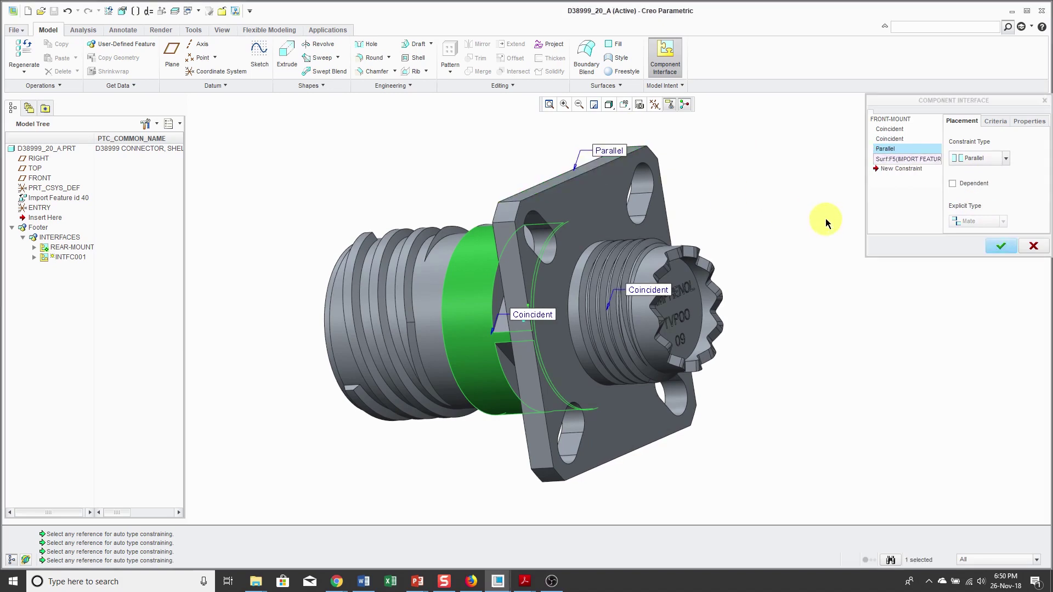
left_click(1005, 246)
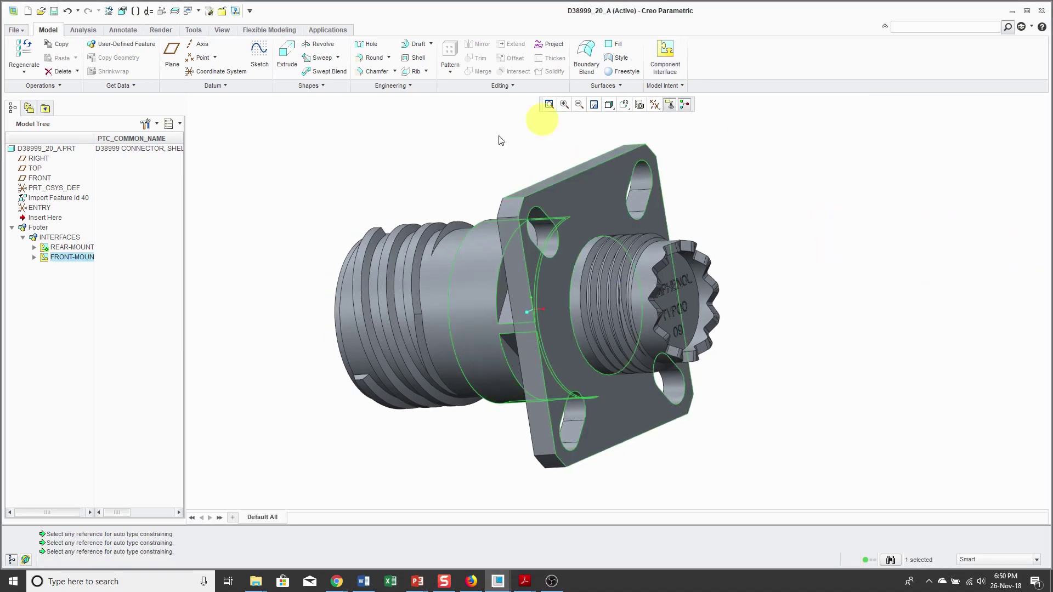
left_click_drag(95, 138, 156, 137)
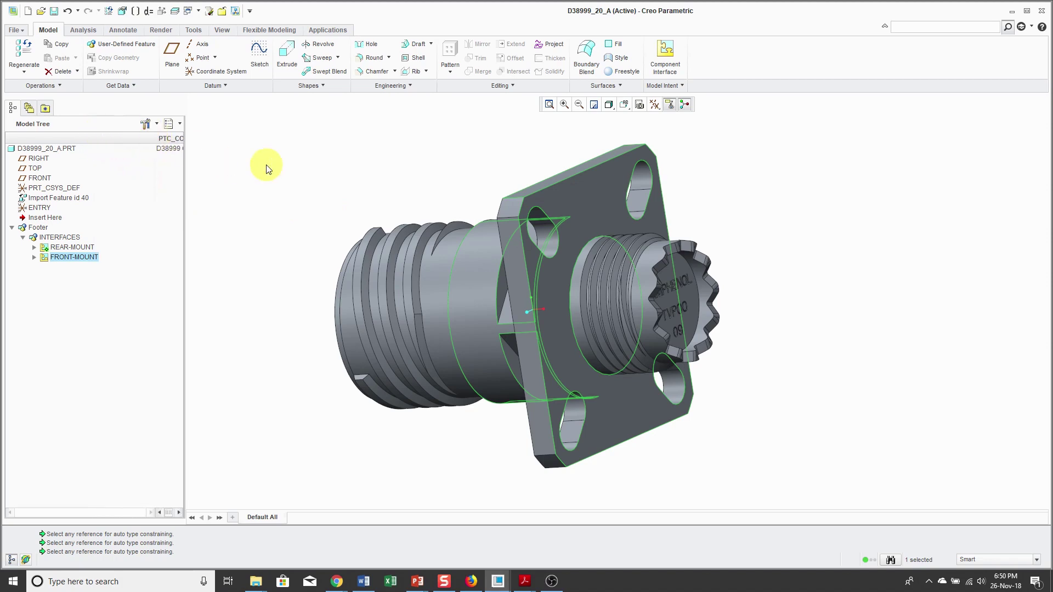
left_click(265, 164)
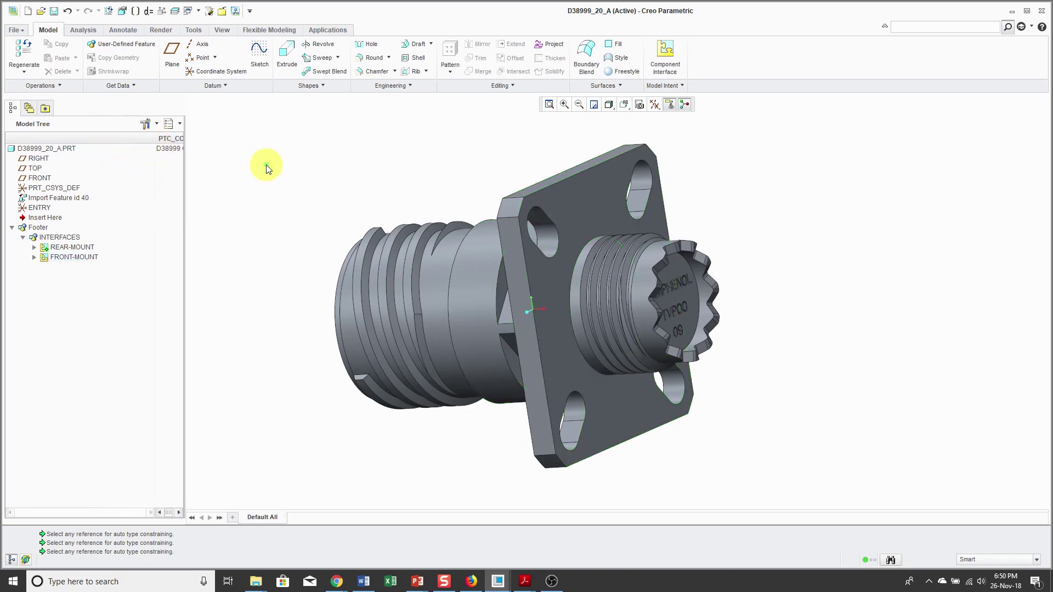
left_click(192, 17)
- Switch to LRU-CABLING.ASM and zoom in on the back panel's mounting hole
left_click(230, 27)
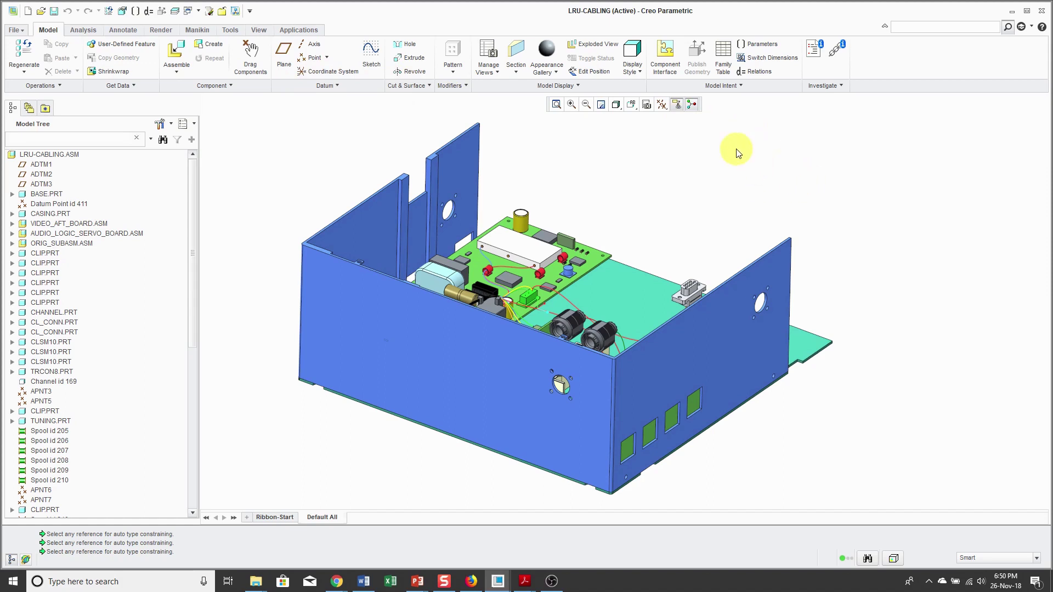
middle_click_drag(701, 174, 784, 167)
scroll(577, 219, "up", 5)
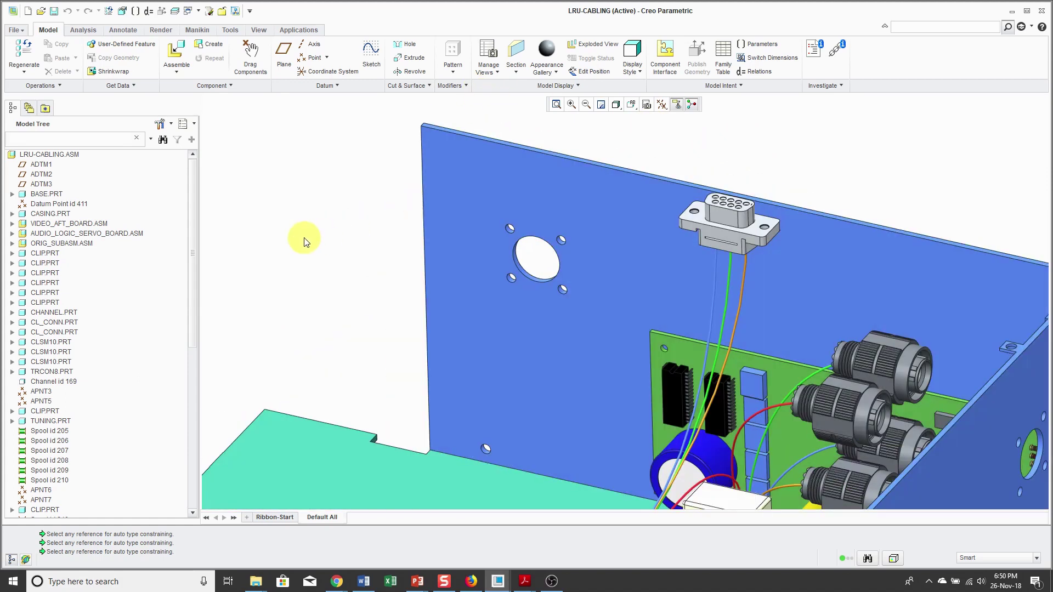
left_click(176, 64)
- Assemble the in-session d38999 connector and reference the panel hole surface via REAR-MOUNT
left_click(280, 229)
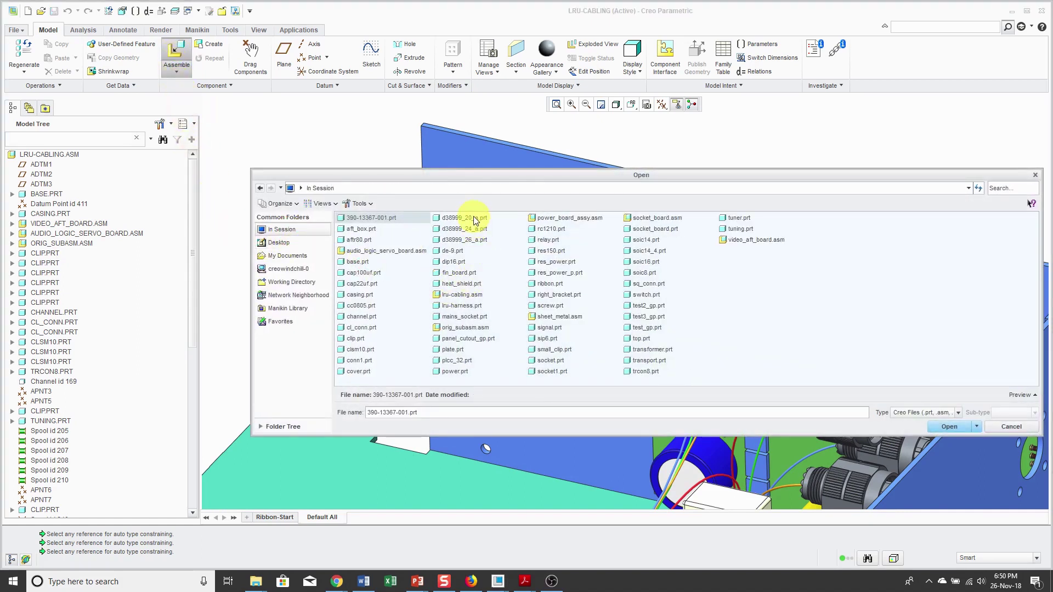
double_click(473, 218)
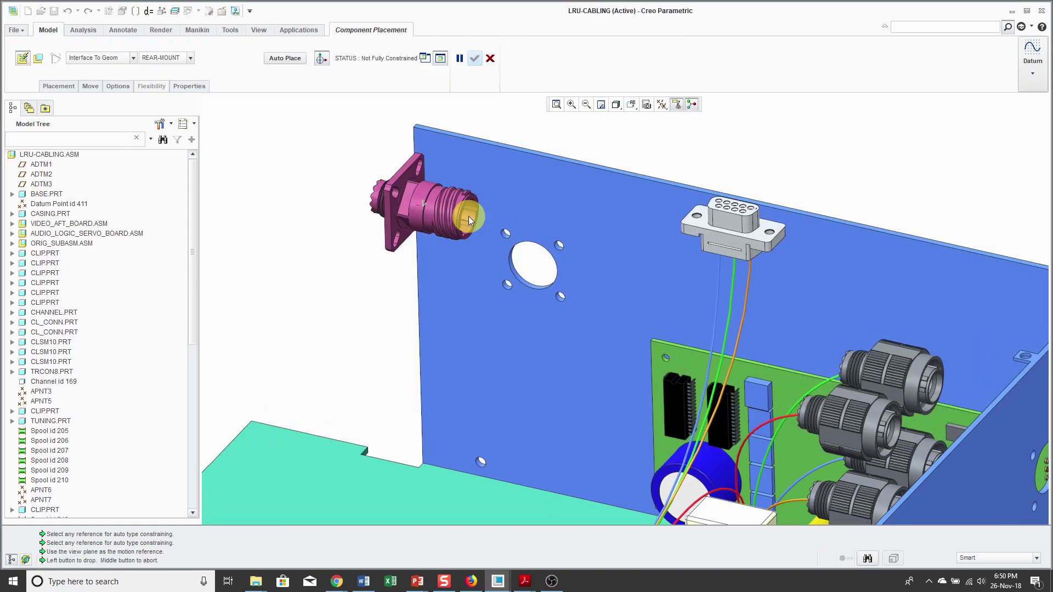
left_click(377, 271)
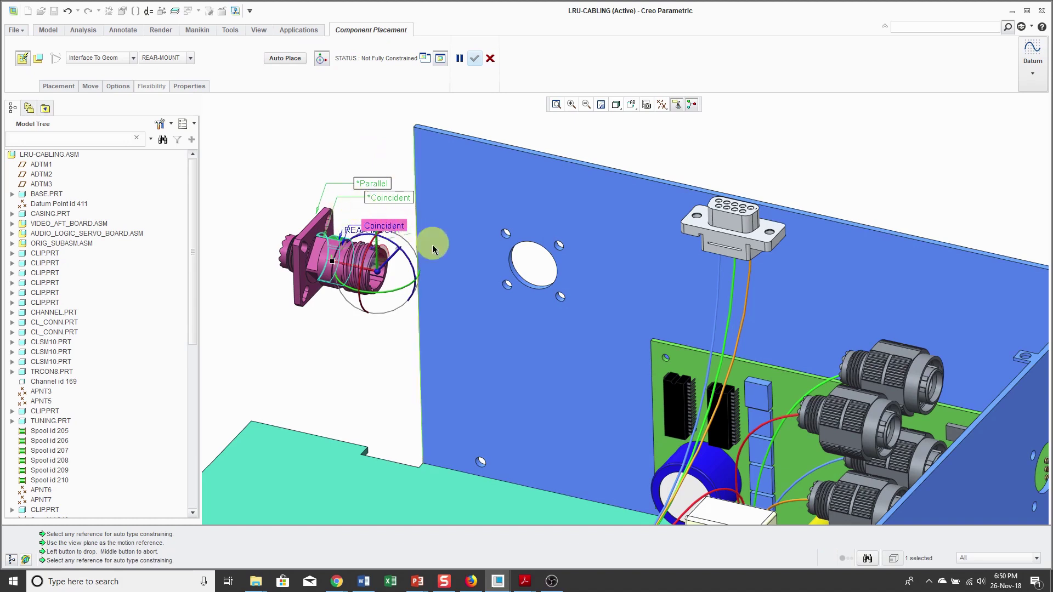
left_click(535, 291)
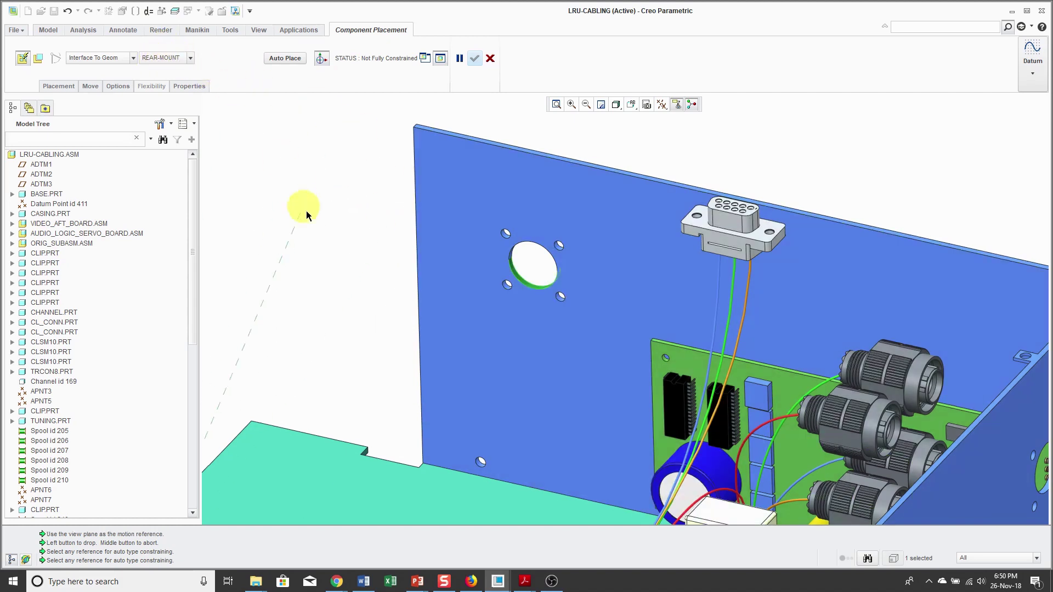
- Seat the connector on the panel hole and orient it to the casing top surface
left_click(466, 219)
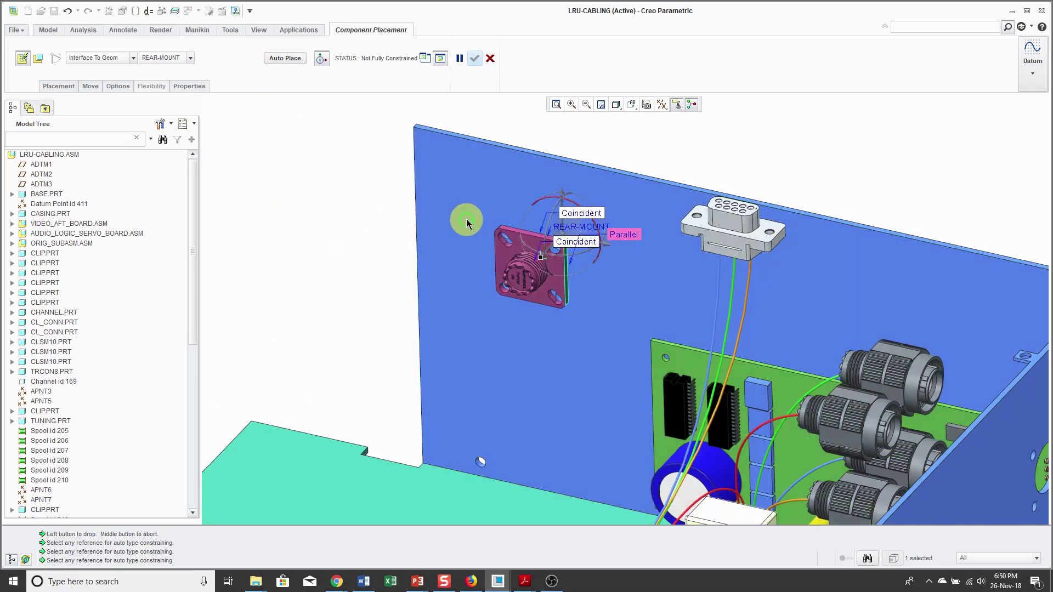
scroll(560, 161, "up", 3)
left_click(560, 156)
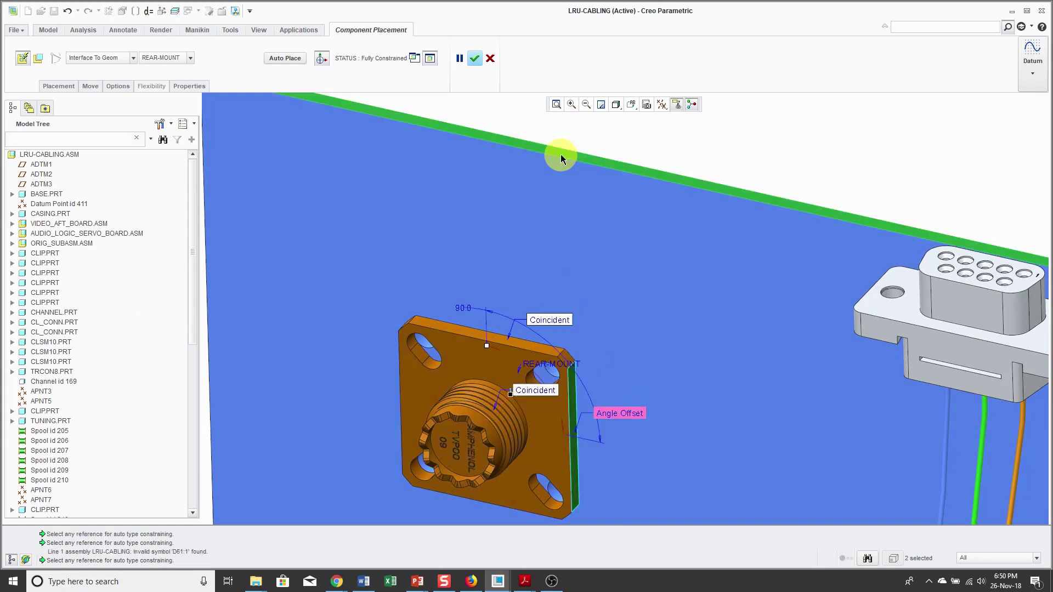
scroll(565, 184, "down", 2)
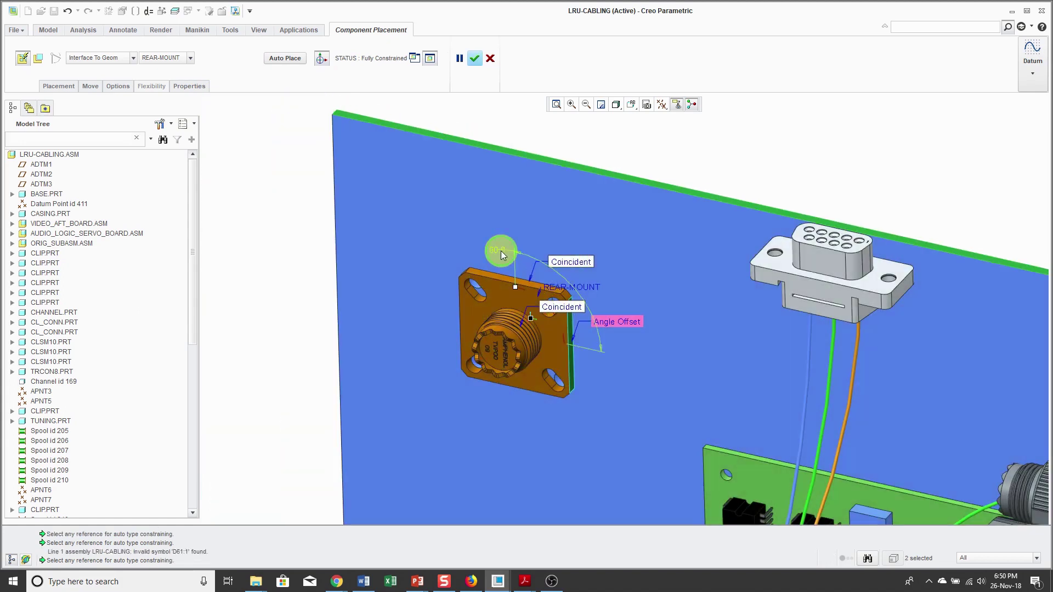
- Set the connector's angle offset to 180 so it is fully constrained
left_click_drag(501, 251, 502, 239)
type("0")
key("Return")
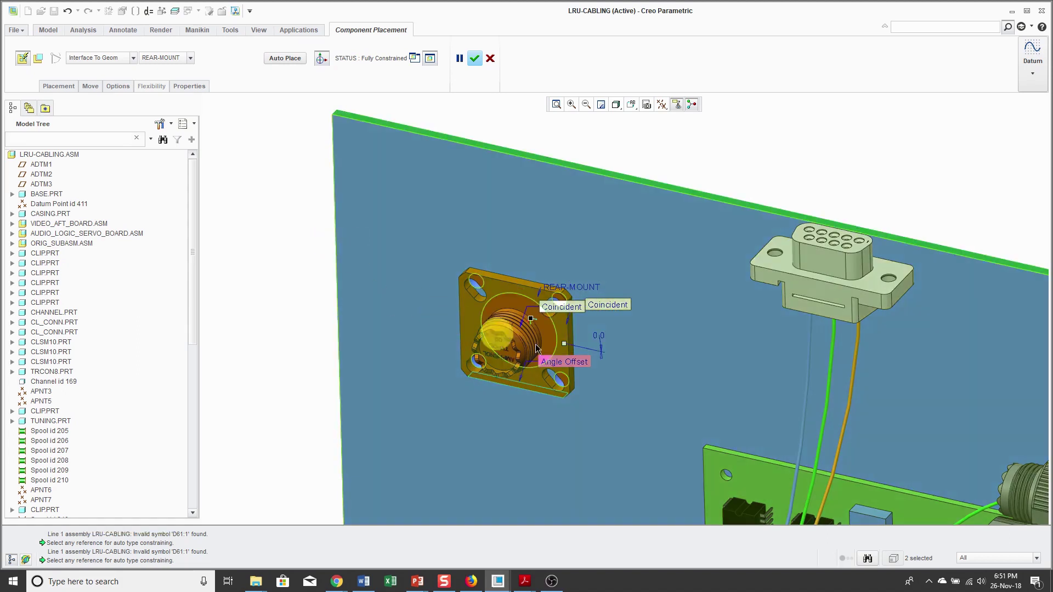
double_click(602, 333)
type("180")
key("Return")
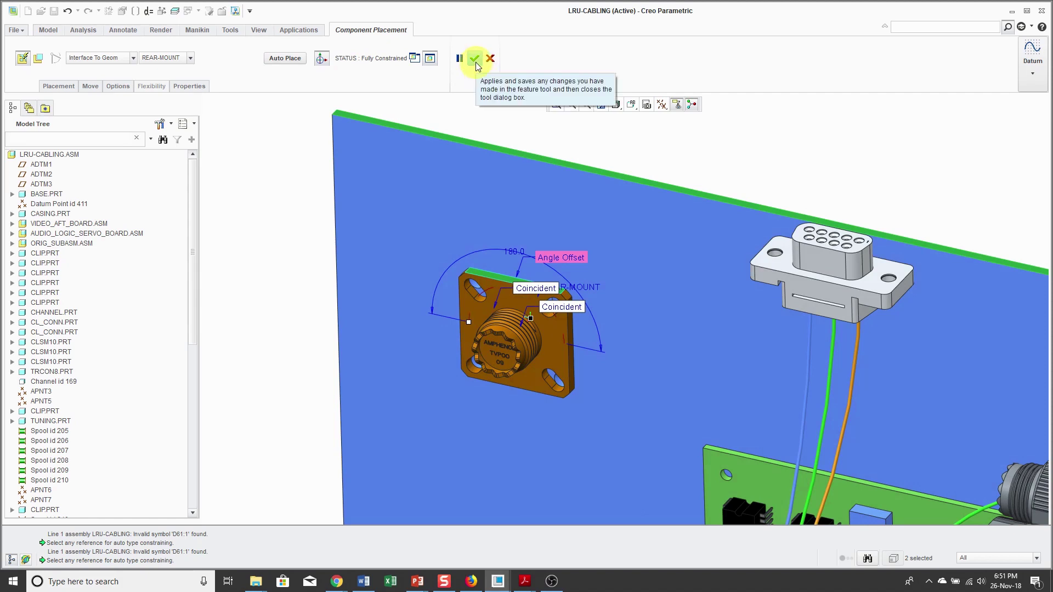
scroll(548, 132, "down", 2)
scroll(548, 132, "down", 4)
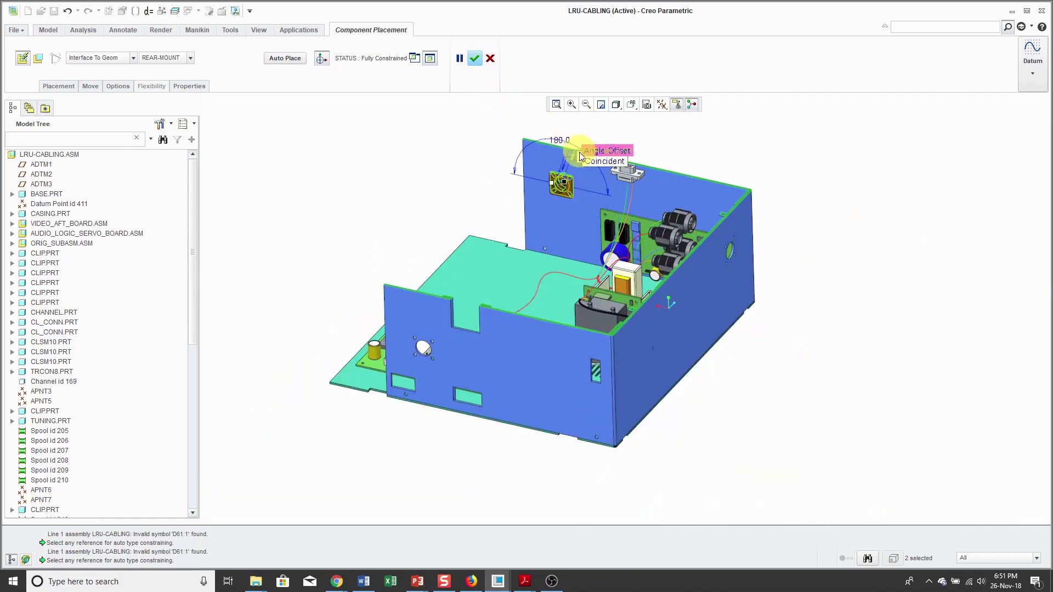
middle_click_drag(548, 134, 433, 260)
scroll(811, 192, "up", 3)
scroll(785, 192, "up", 2)
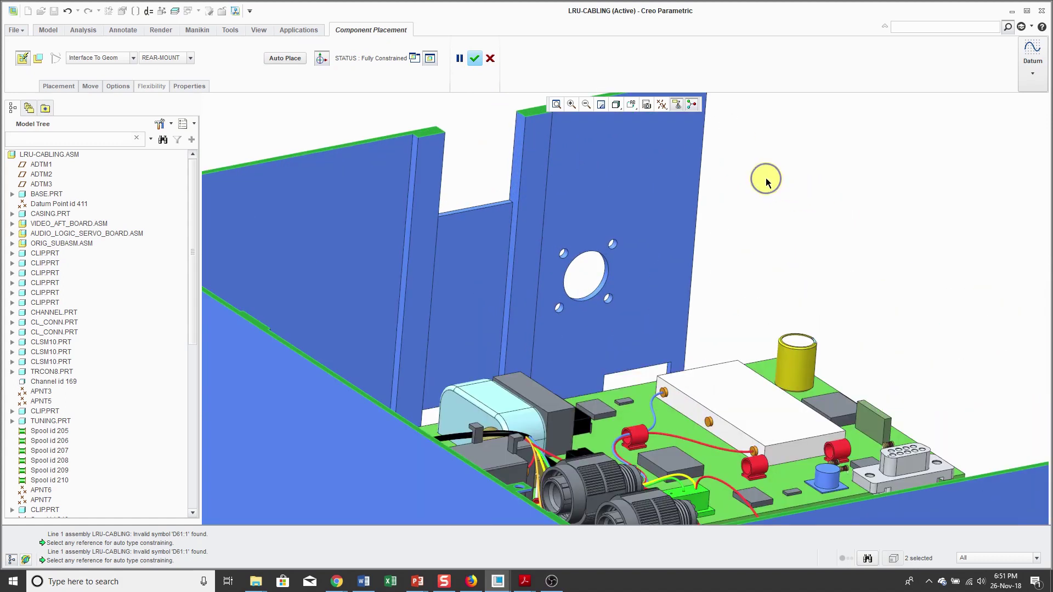
- Place another connector on the second panel hole, oriented to the panel's top edge at 270.00
right_click(765, 179)
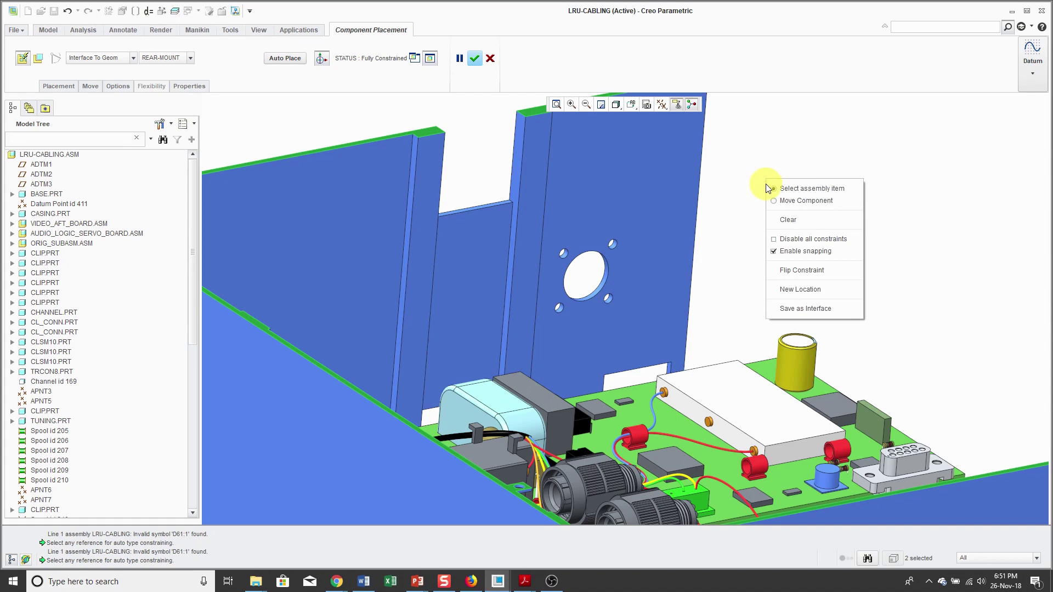
left_click(794, 290)
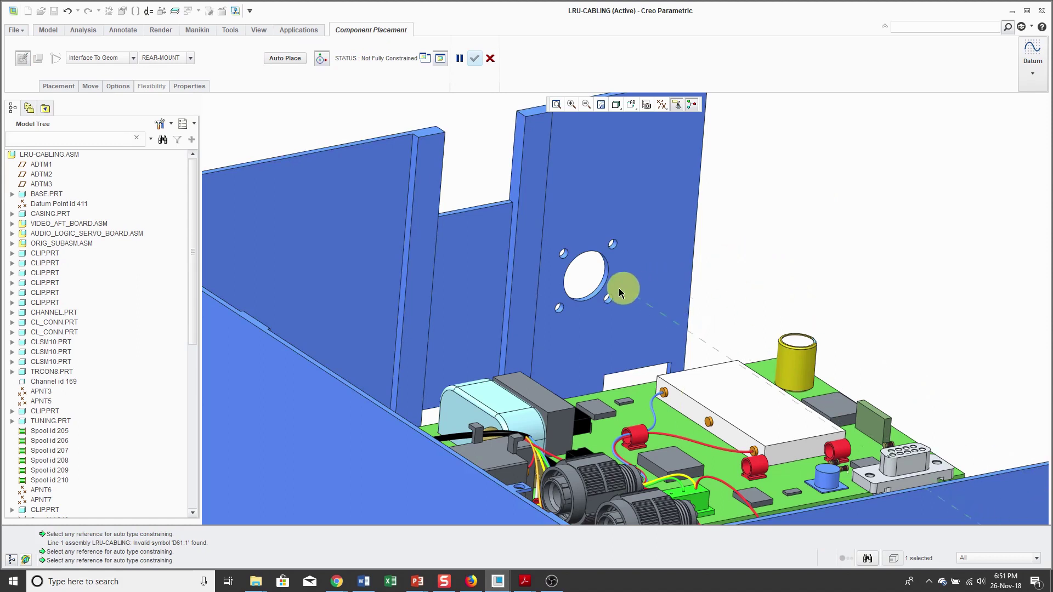
left_click(600, 288)
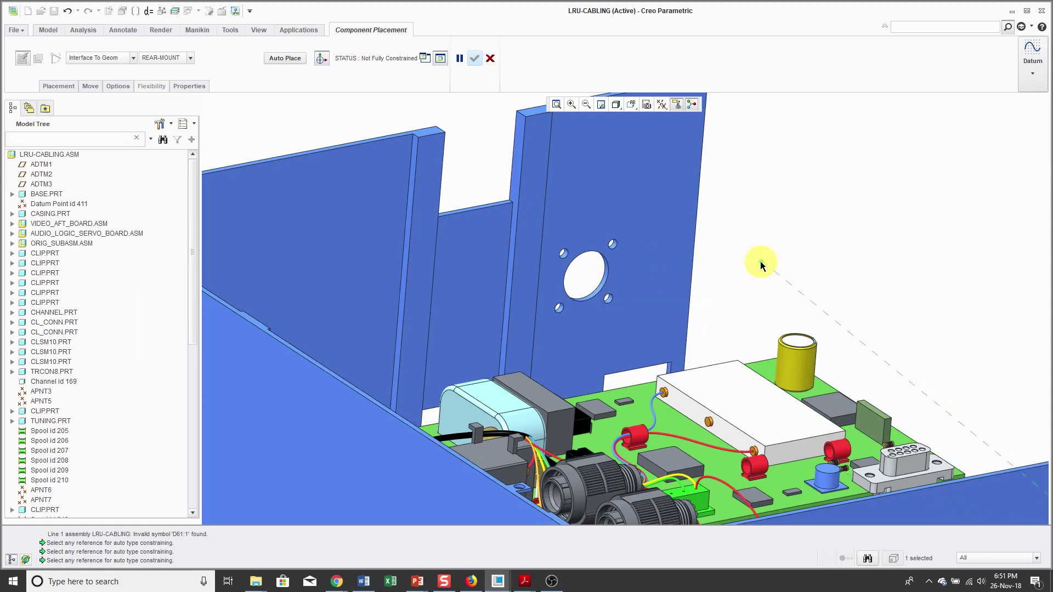
left_click(661, 262)
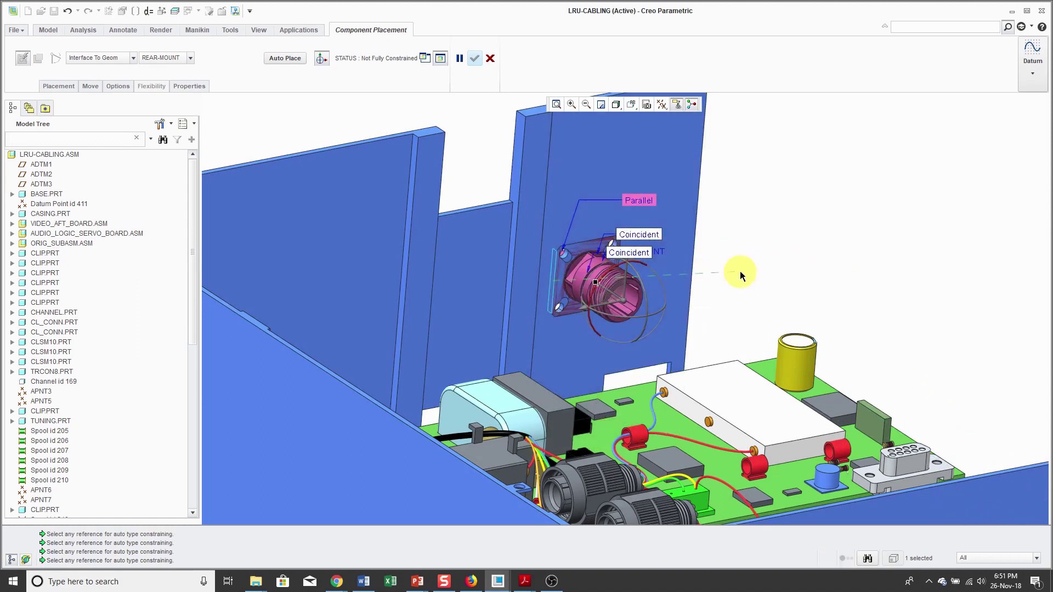
scroll(670, 275, "up", 3)
scroll(668, 300, "down", 4)
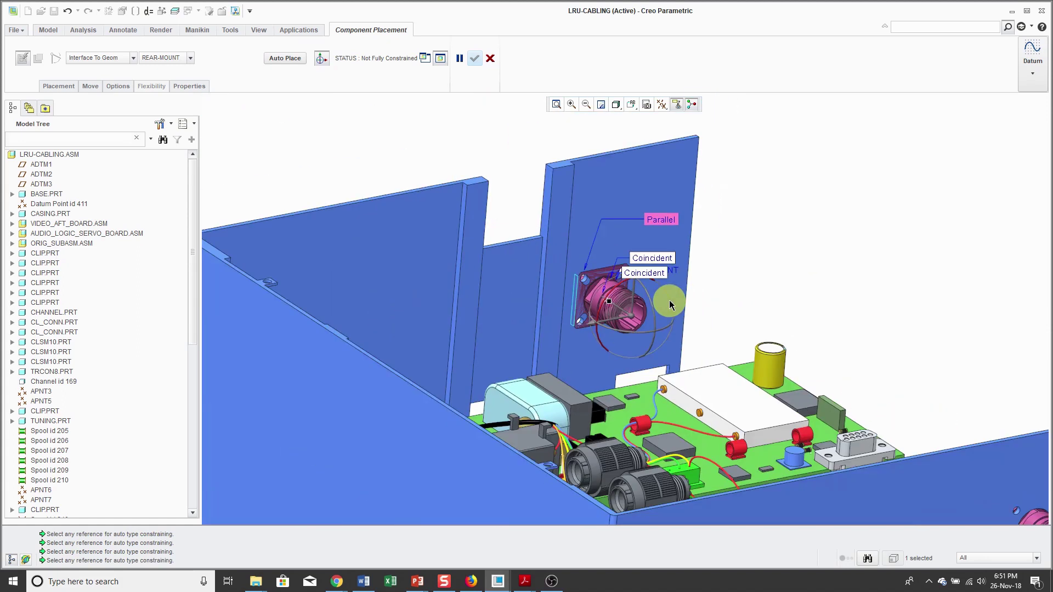
scroll(630, 155, "up", 2)
left_click(527, 168)
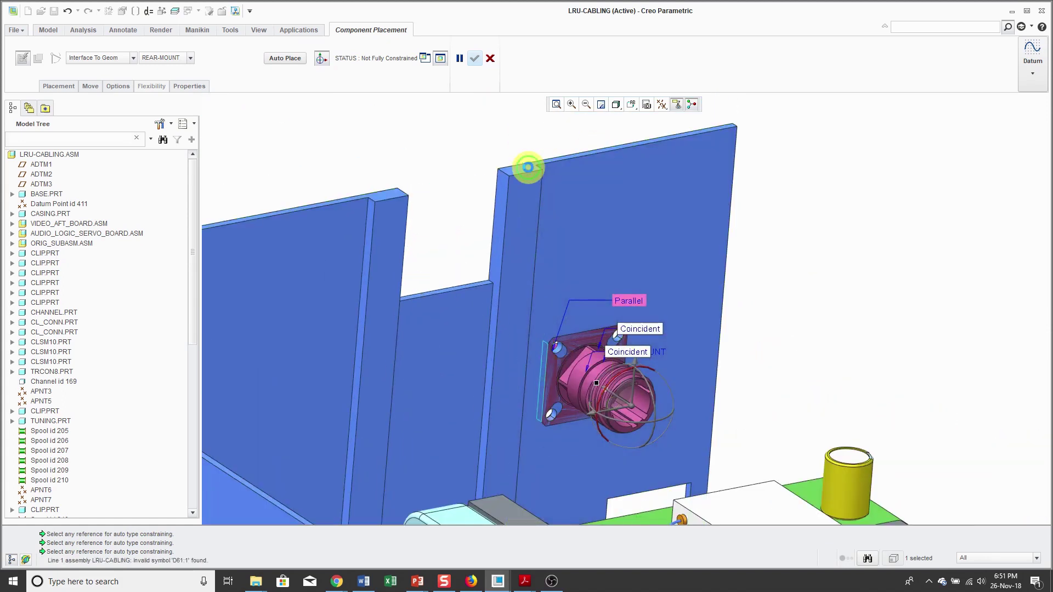
- Flip the second Coincident constraint so the connector's flange faces outward
left_click(51, 84)
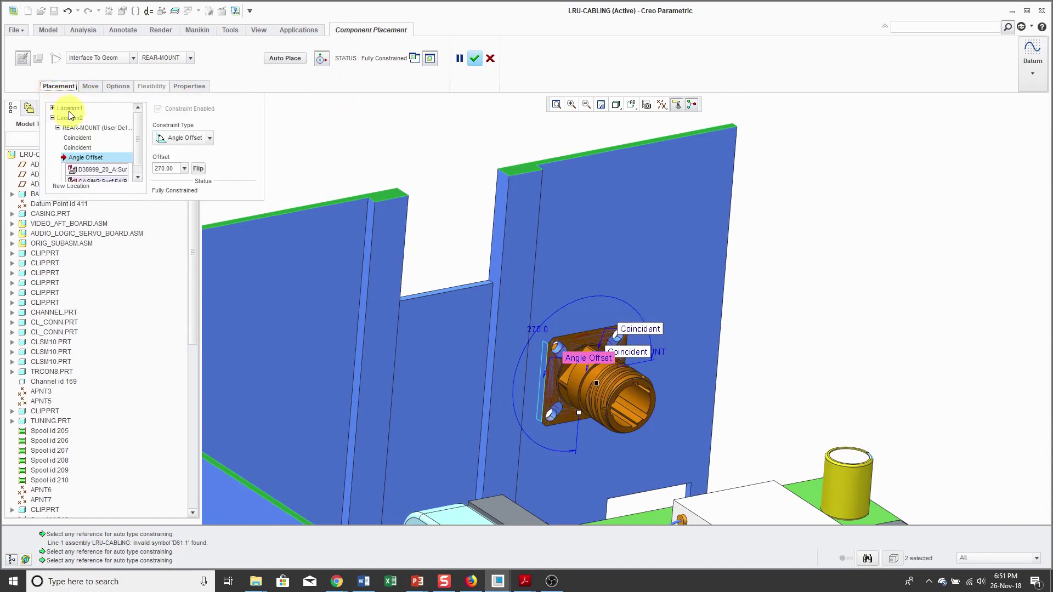
left_click(82, 148)
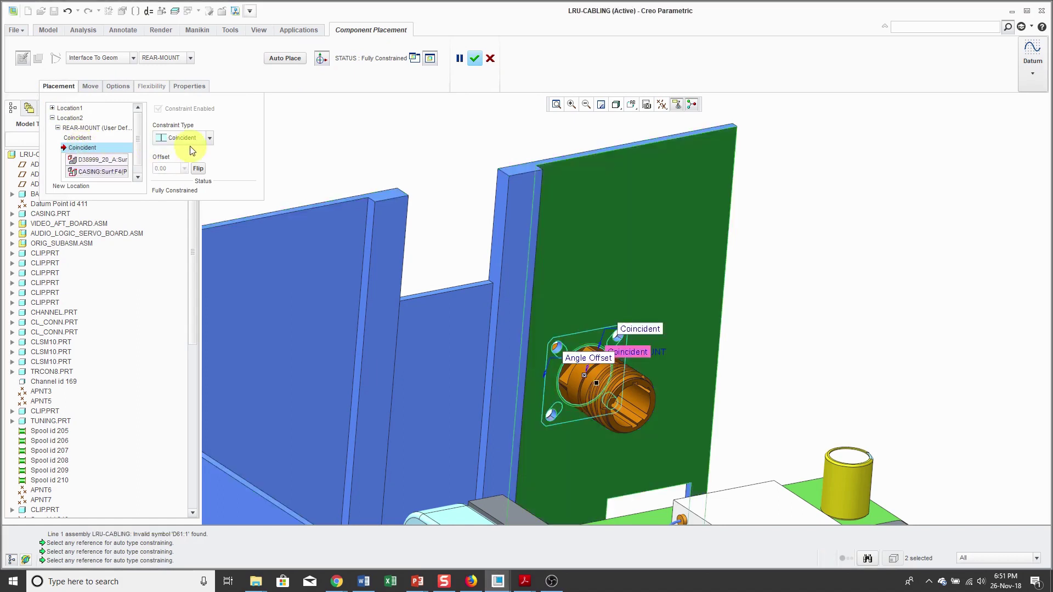
left_click(198, 169)
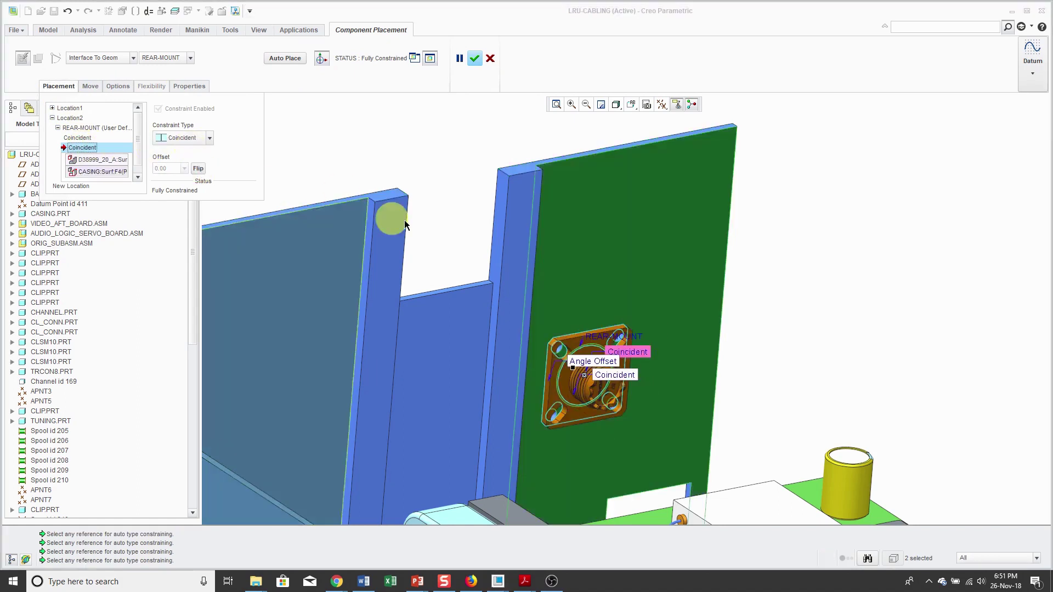
left_click(113, 171)
scroll(140, 151, "down", 1)
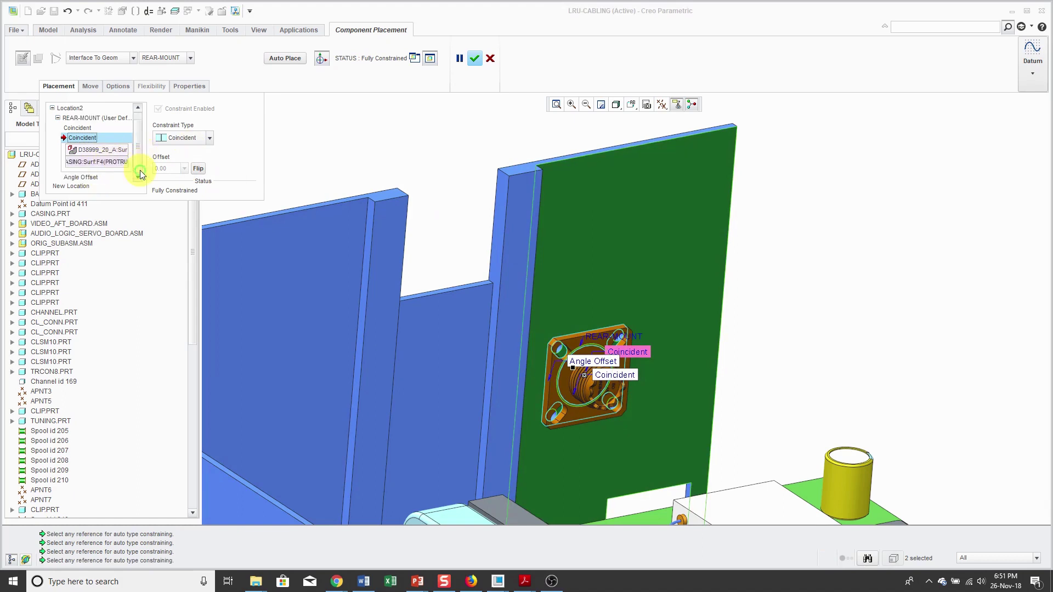
- Change the Angle Offset constraint to Parallel and flip the connector's orientation
left_click(85, 179)
left_click(206, 138)
left_click(192, 176)
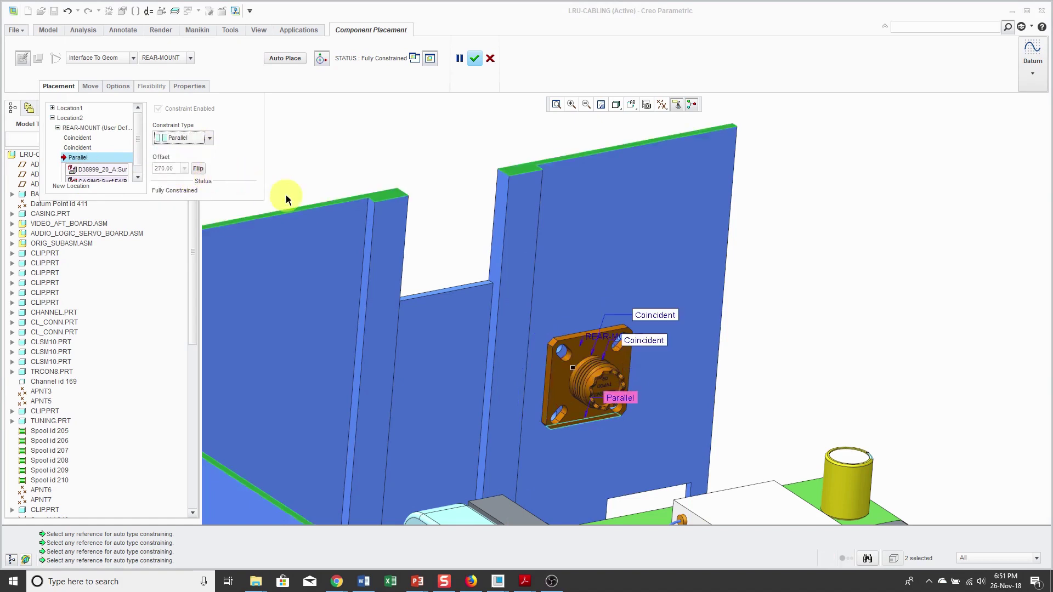
left_click(198, 169)
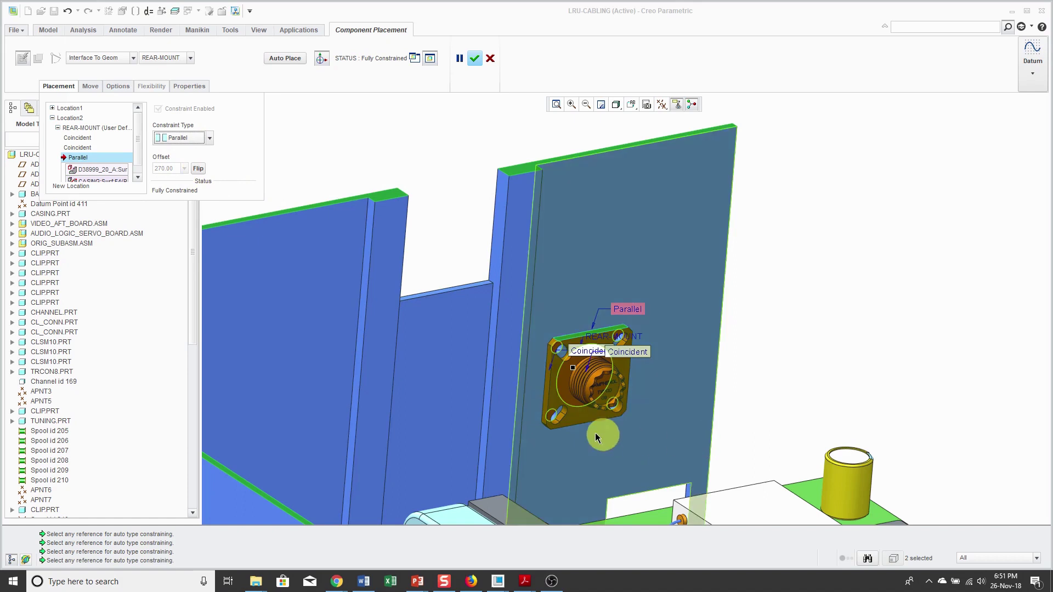
scroll(592, 425, "up", 3)
scroll(603, 378, "down", 3)
scroll(600, 219, "down", 3)
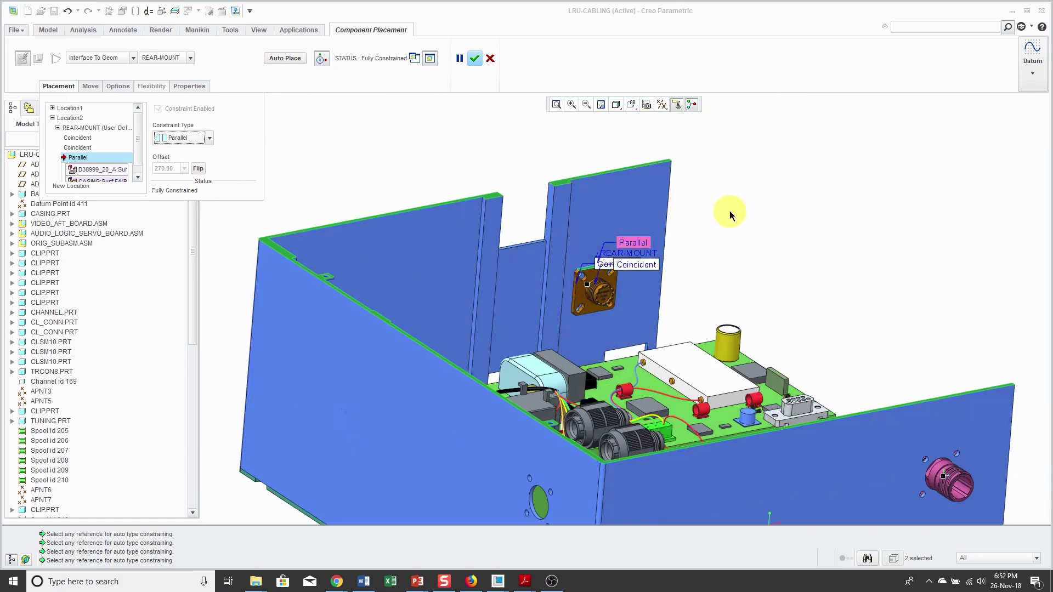
- Accept the back-panel connector's placement and reorient the casing assembly view
left_click(473, 60)
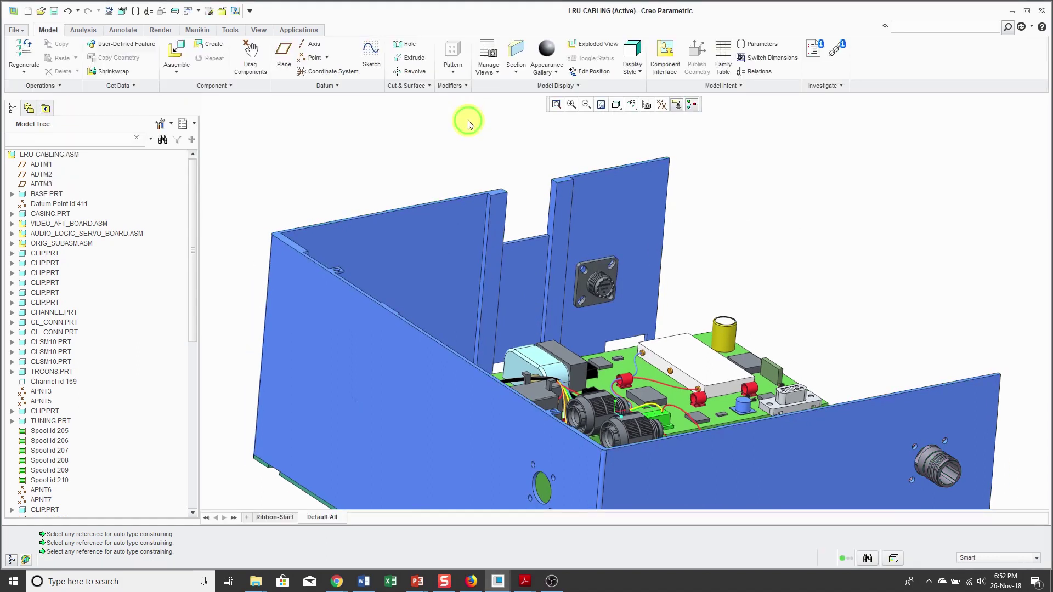
scroll(471, 126, "down", 2)
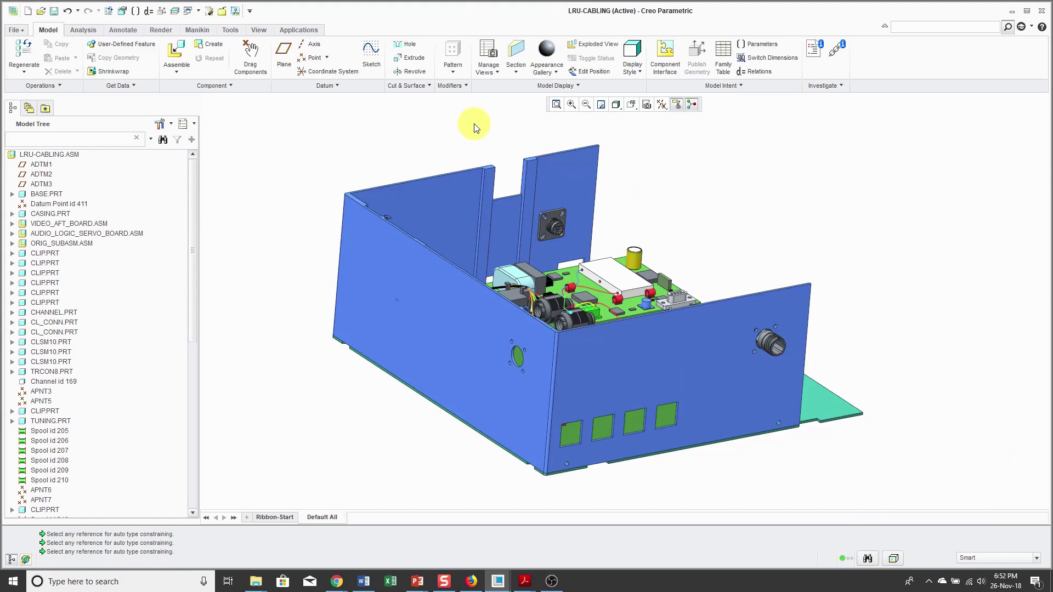
mouse_move(453, 136)
middle_mouse_down()
mouse_move(479, 138)
mouse_move(463, 153)
middle_mouse_up()
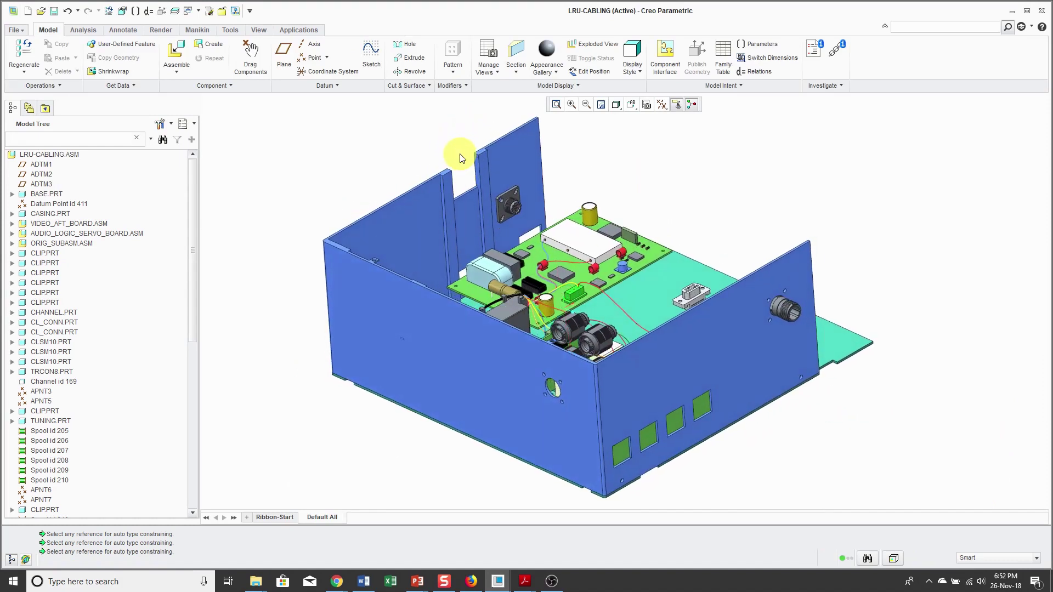
- Add another in-session copy of d38999_20_a.prt to the casing assembly
left_click(175, 56)
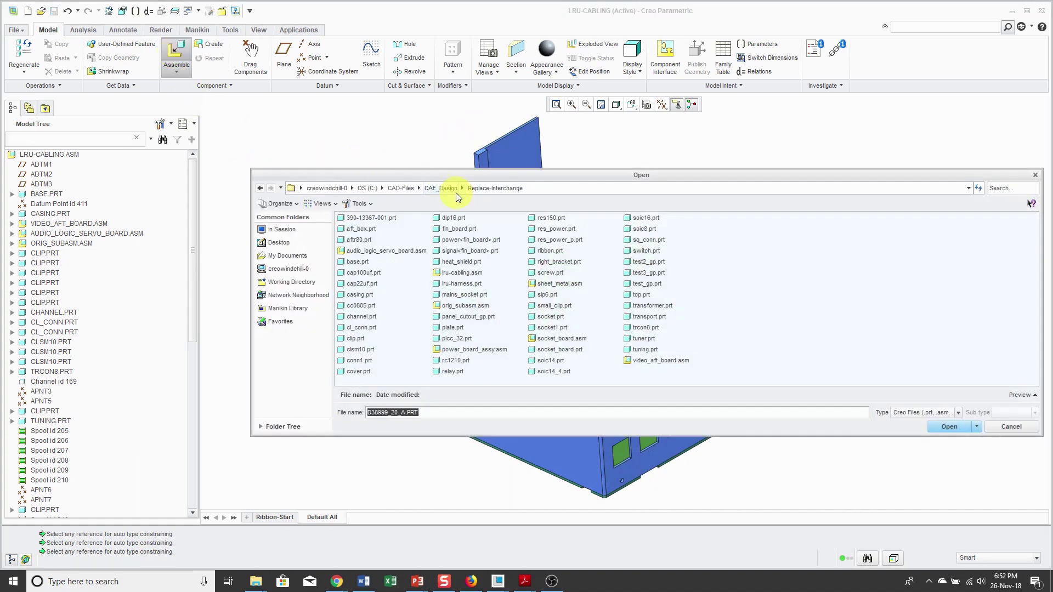
left_click(283, 231)
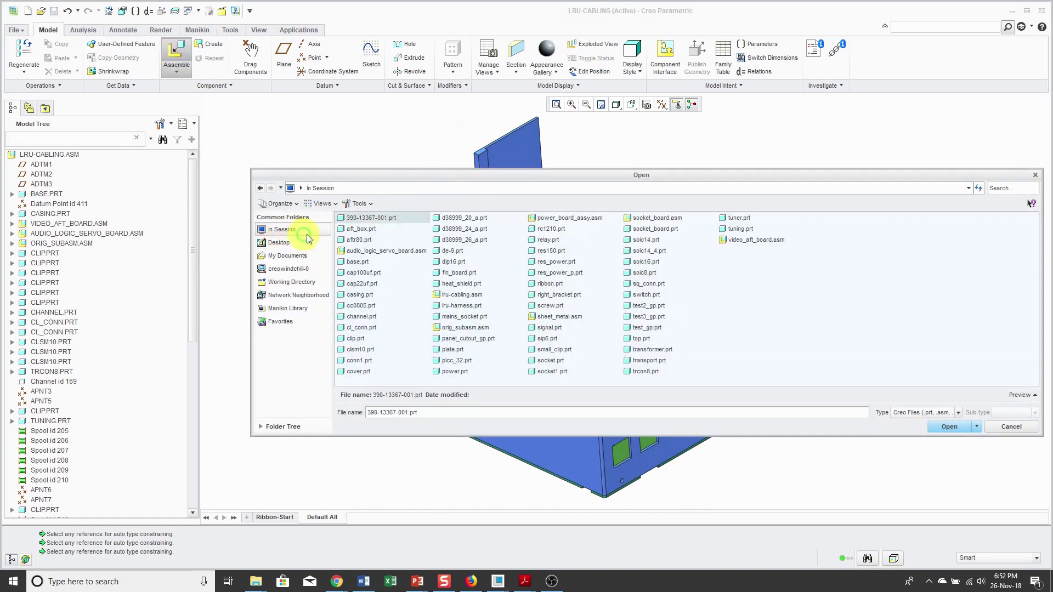
double_click(471, 220)
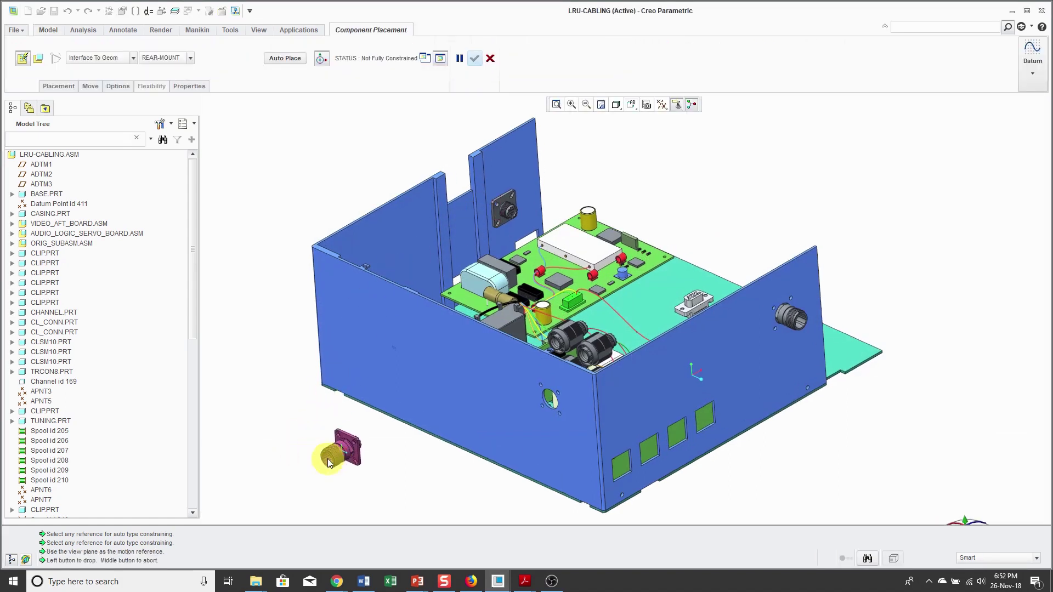
- Drop the new connector beside the casing and switch its interface from REAR-MOUNT to FRONT-MOUNT
left_click(354, 423)
scroll(393, 482, "down", 3)
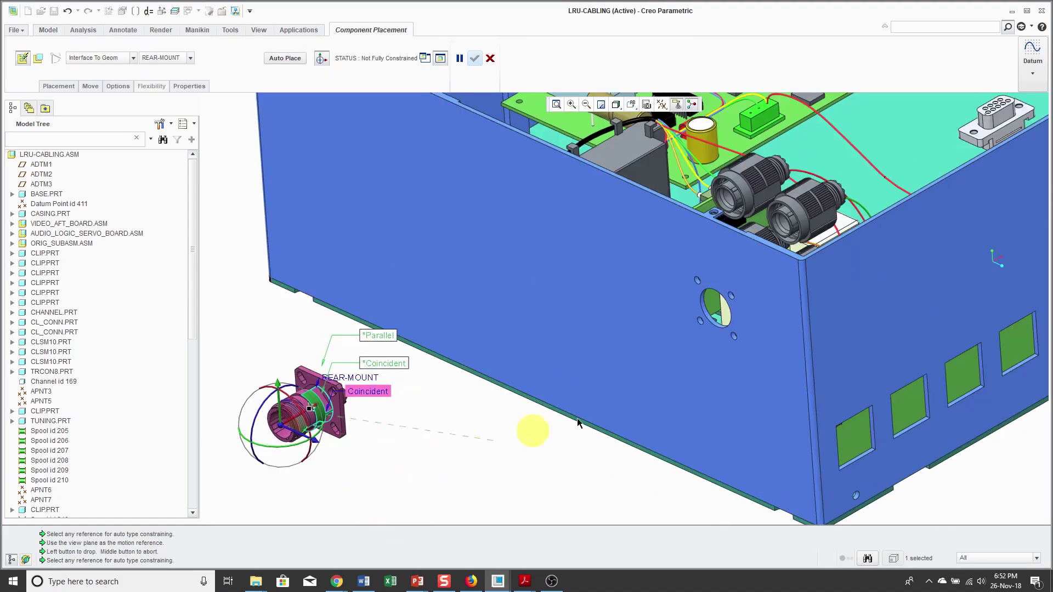
scroll(722, 343, "down", 2)
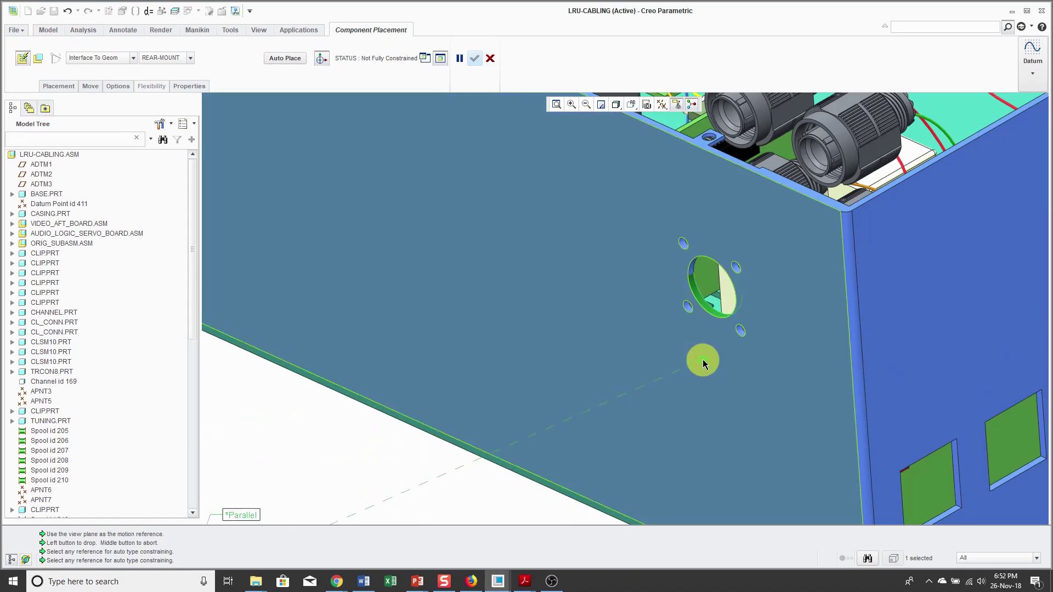
scroll(703, 359, "up", 4)
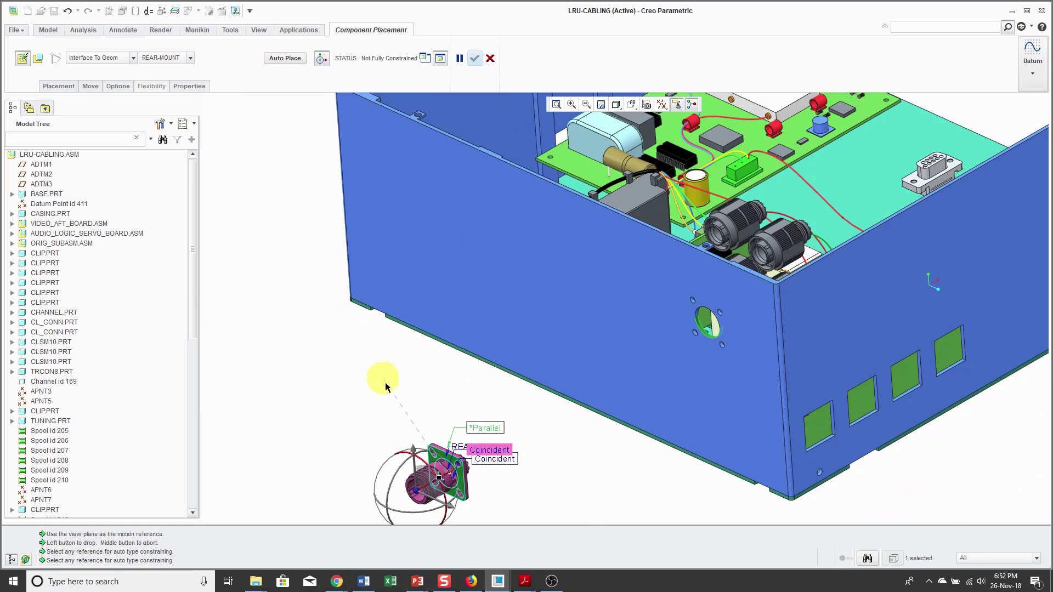
left_click(174, 58)
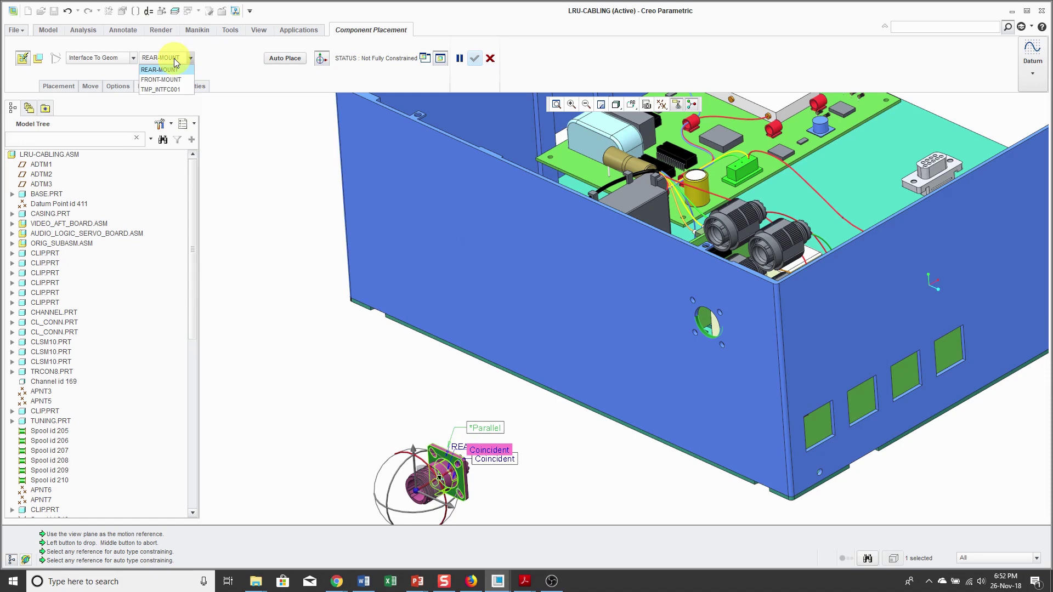
left_click(169, 80)
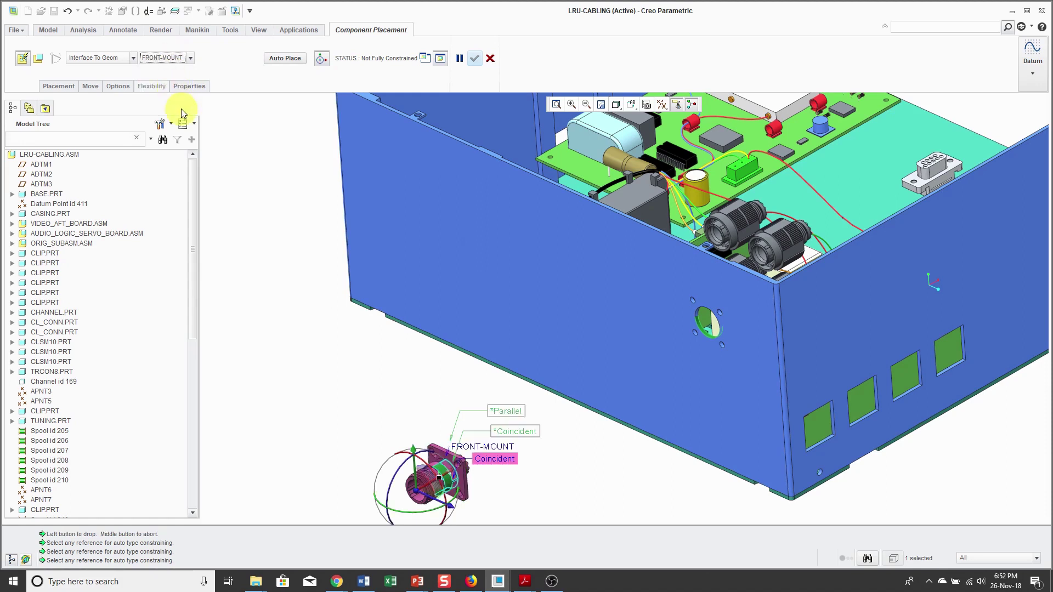
- Mate the connector to the side-wall face around the round hole and the housing's top edge
scroll(699, 341, "up", 3)
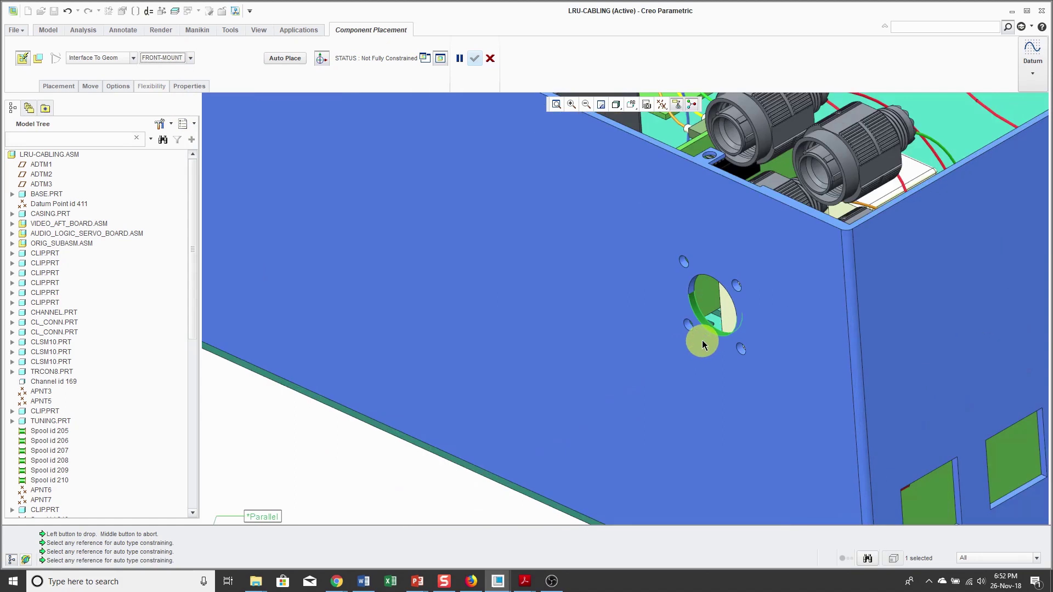
left_click(698, 399)
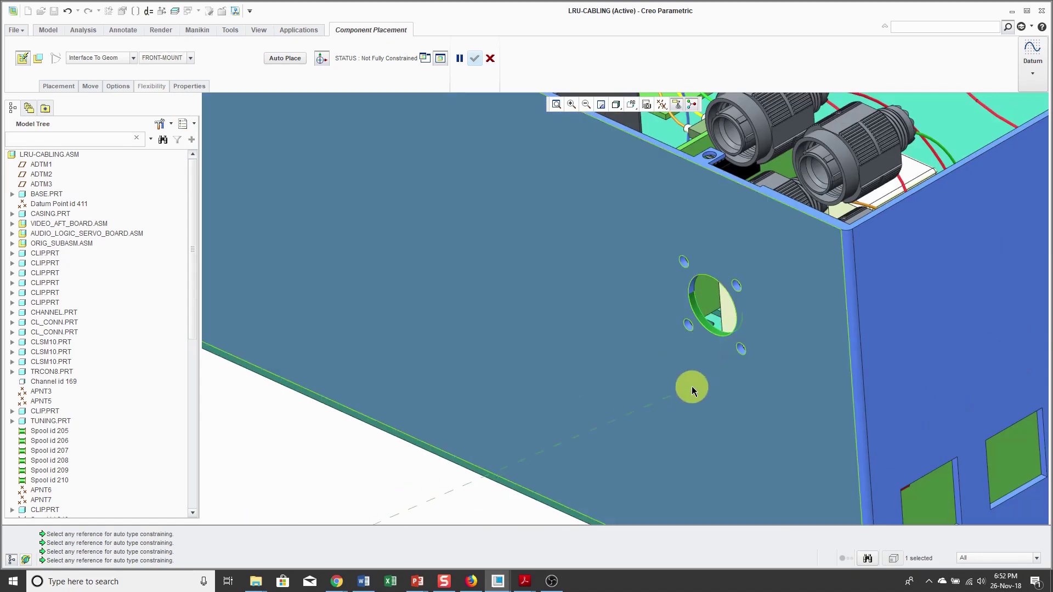
left_click(738, 183)
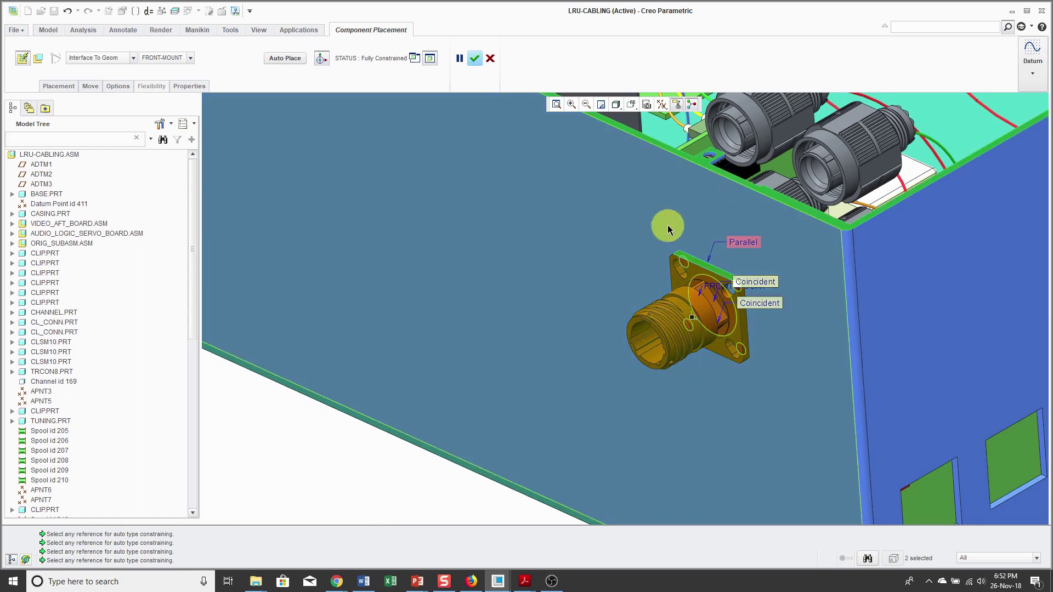
scroll(663, 238, "down", 3)
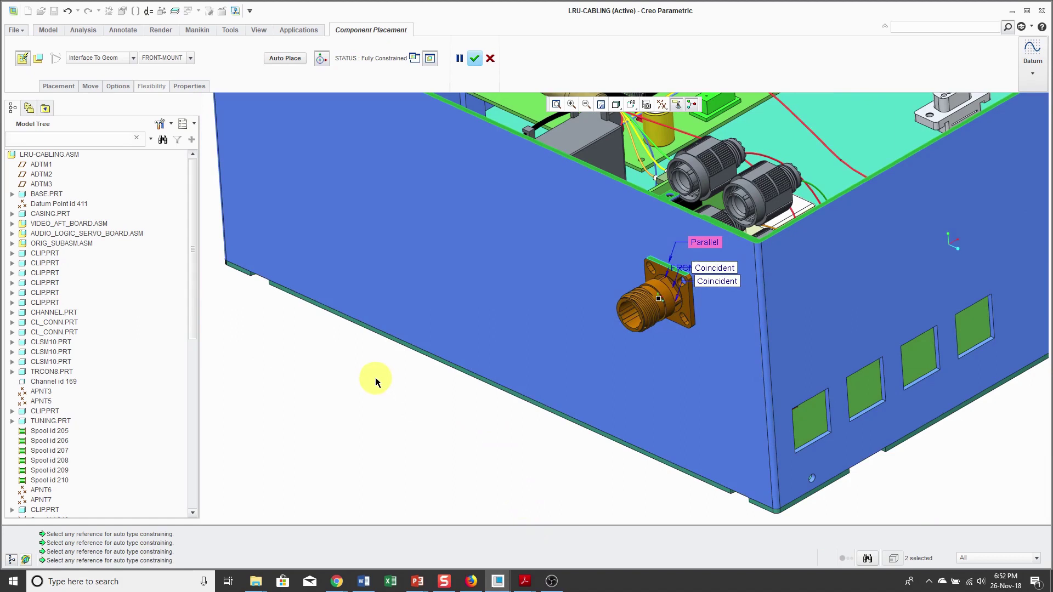
- Accept the FRONT-MOUNT connector placement and zoom out to show all three connectors
middle_click(376, 382)
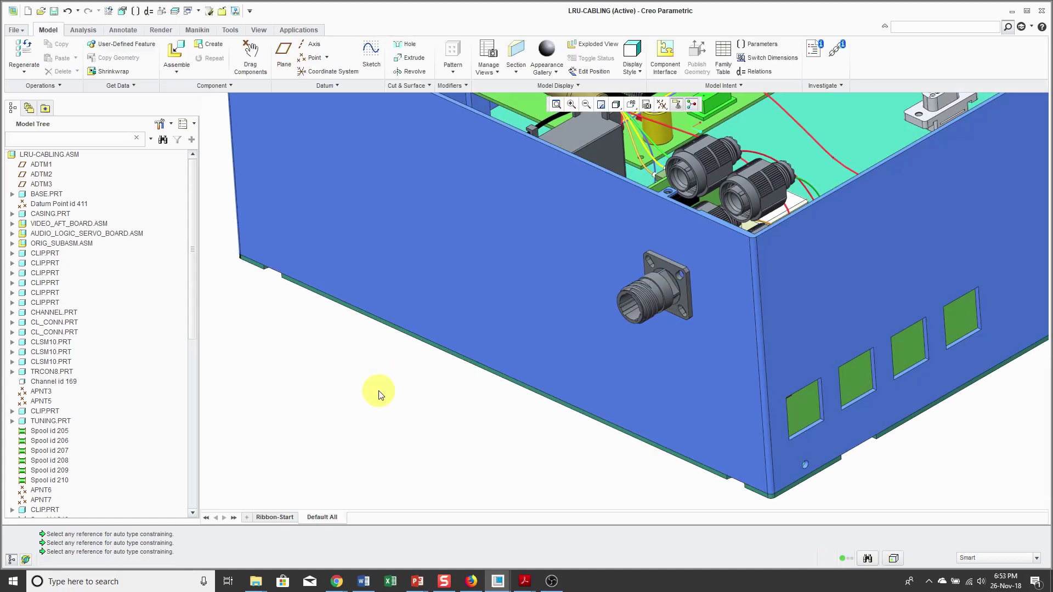
scroll(424, 419, "up", 5)
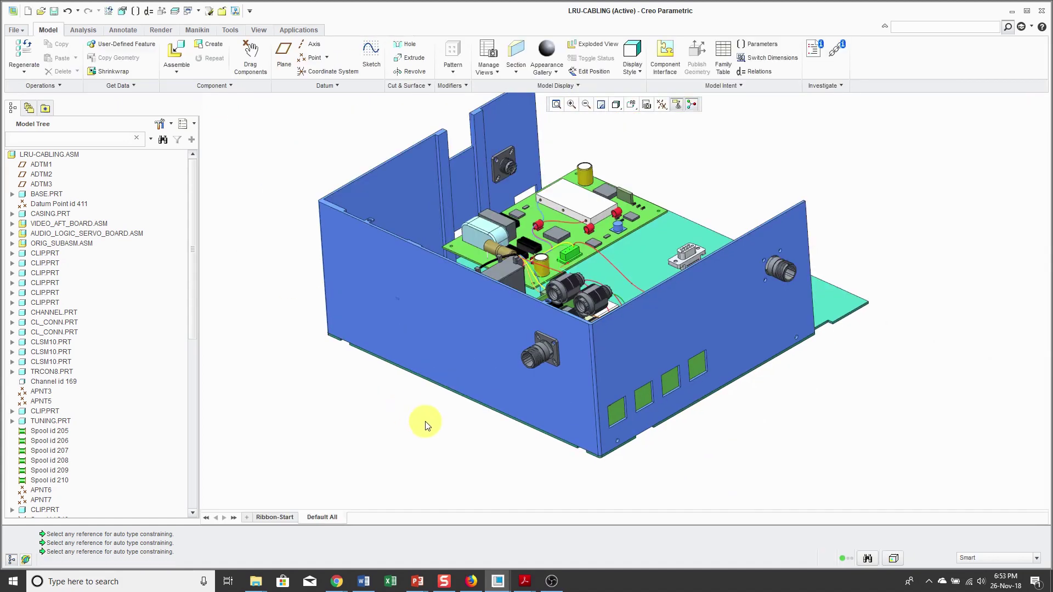